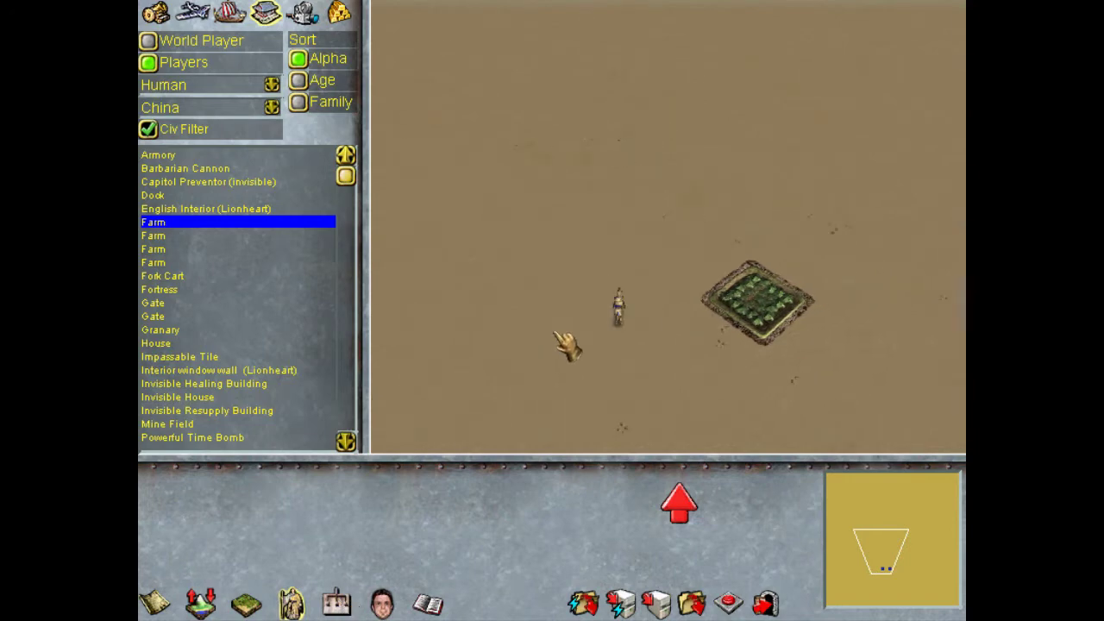
# Open the trigger editor and examine the settings, conditions and effects of Trigger 0, Trigger 1 and Trigger 2.
pyautogui.press('Down')
pyautogui.press('Left')
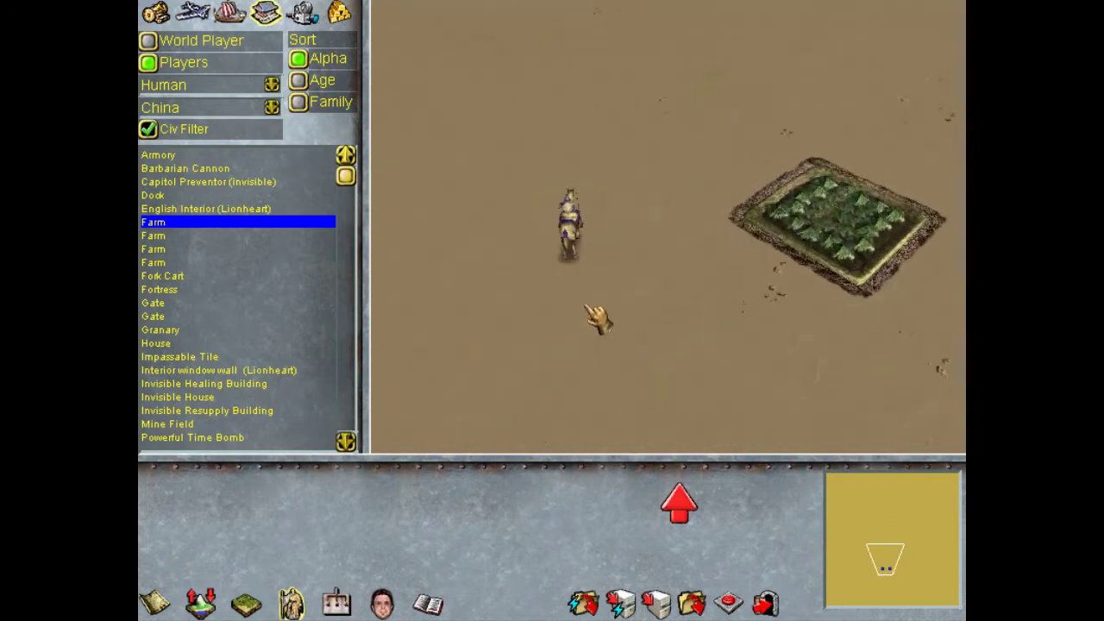
pyautogui.press('Up')
pyautogui.press('Down')
pyautogui.press('Right')
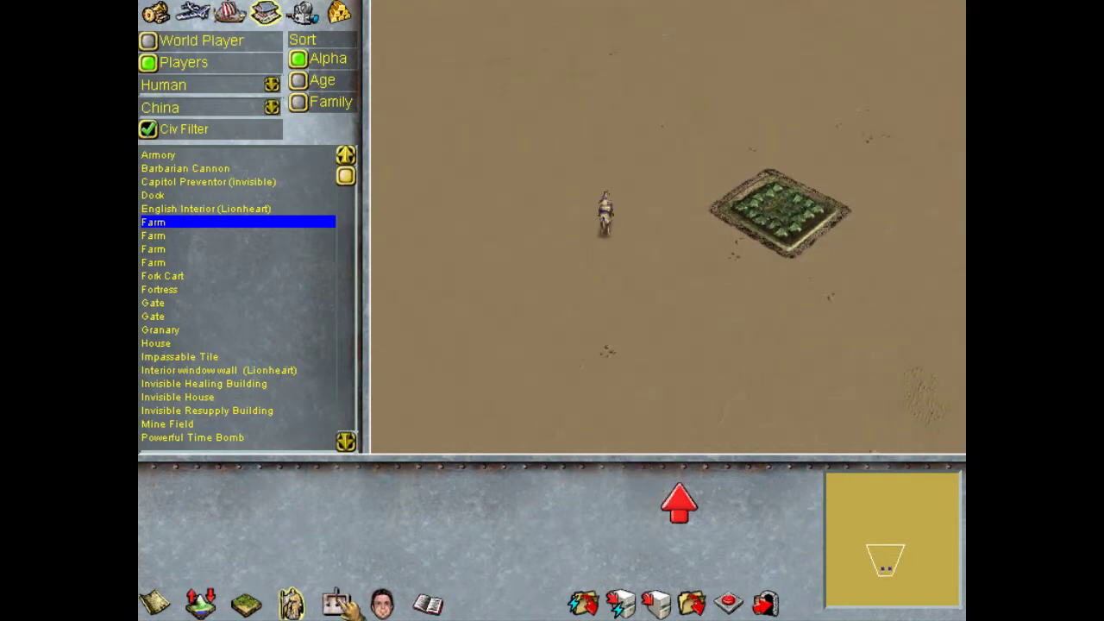
pyautogui.click(345, 601)
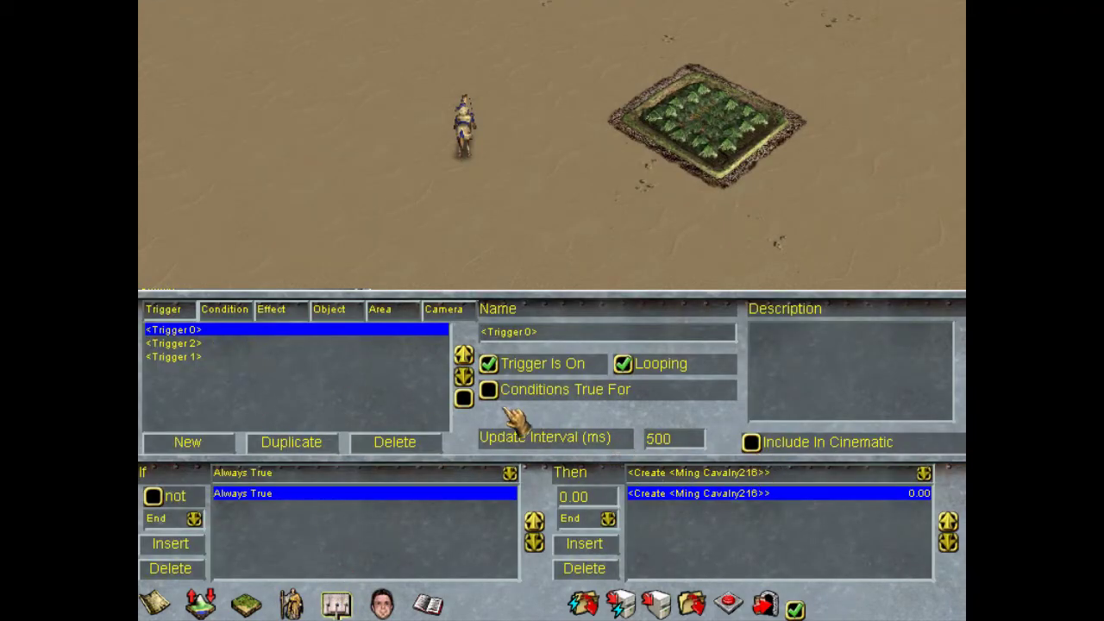
pyautogui.click(183, 343)
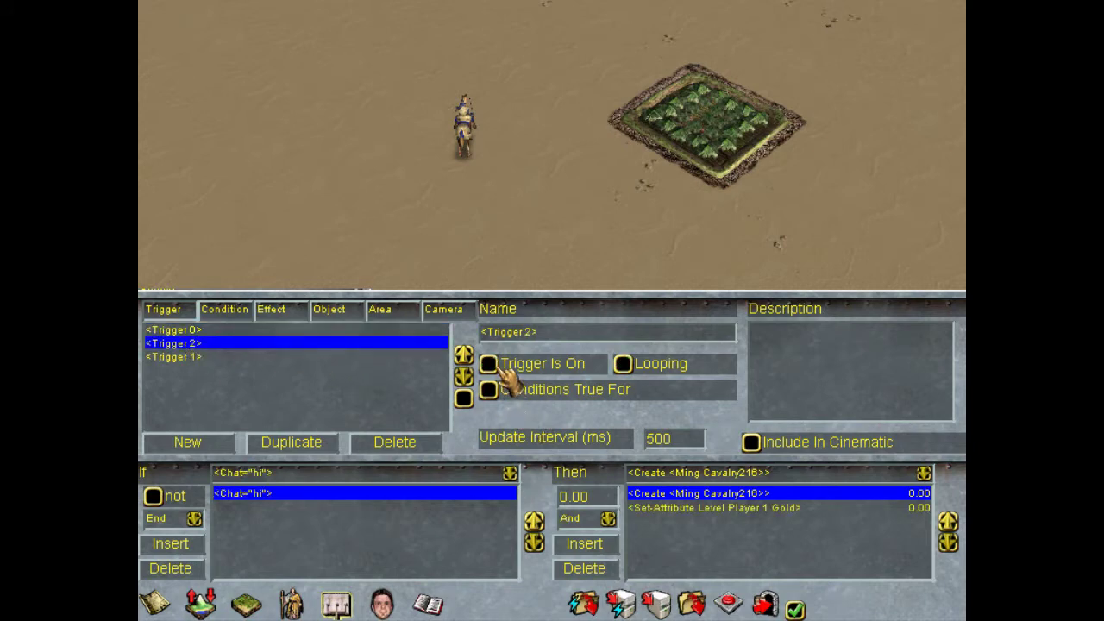
pyautogui.click(257, 356)
pyautogui.click(289, 331)
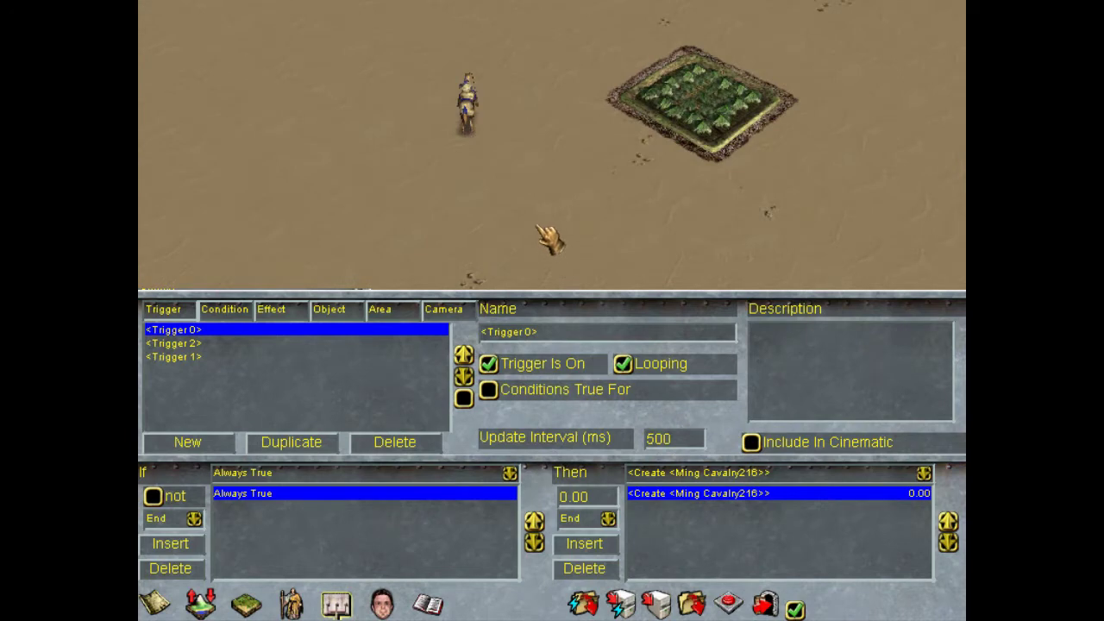
pyautogui.scroll(3, 443, 236)
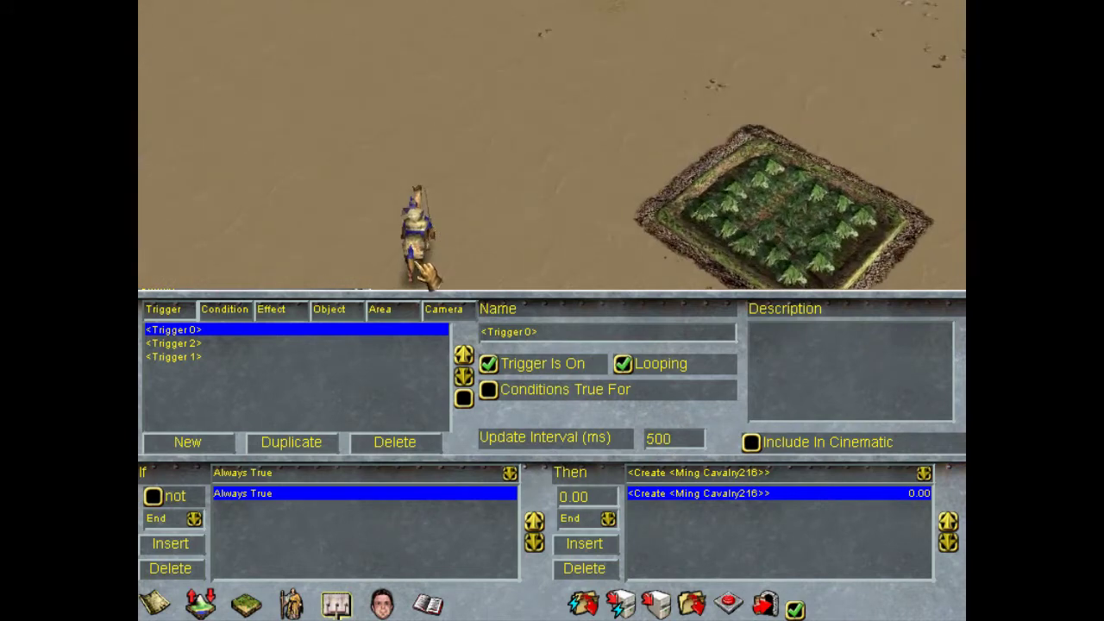
pyautogui.scroll(-2, 413, 224)
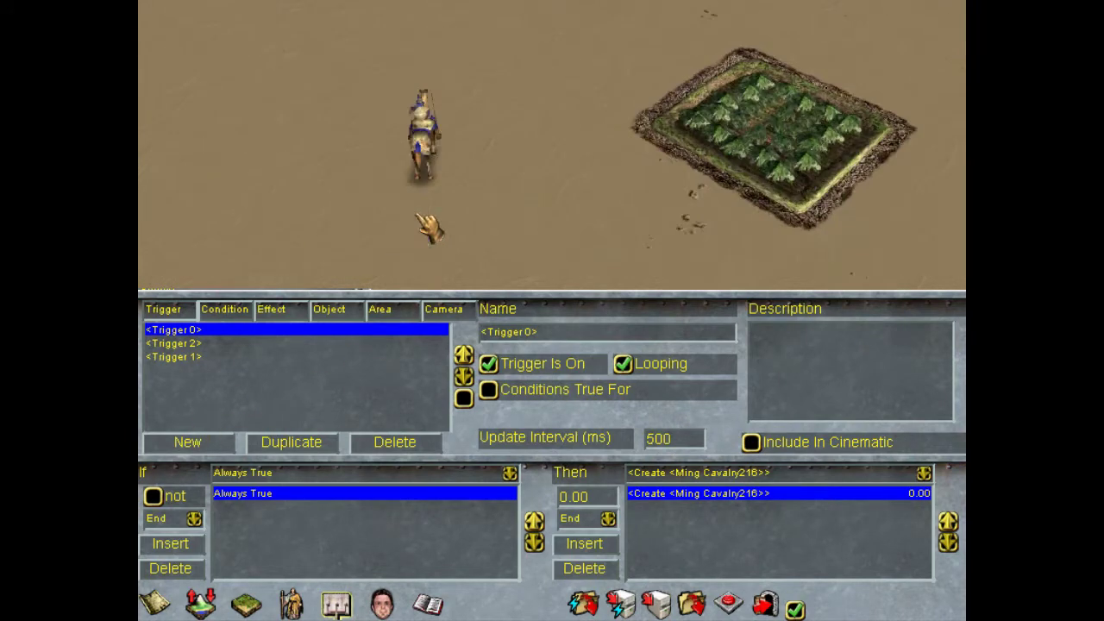
# Create a new trigger and name it "Self replicating".
pyautogui.click(197, 445)
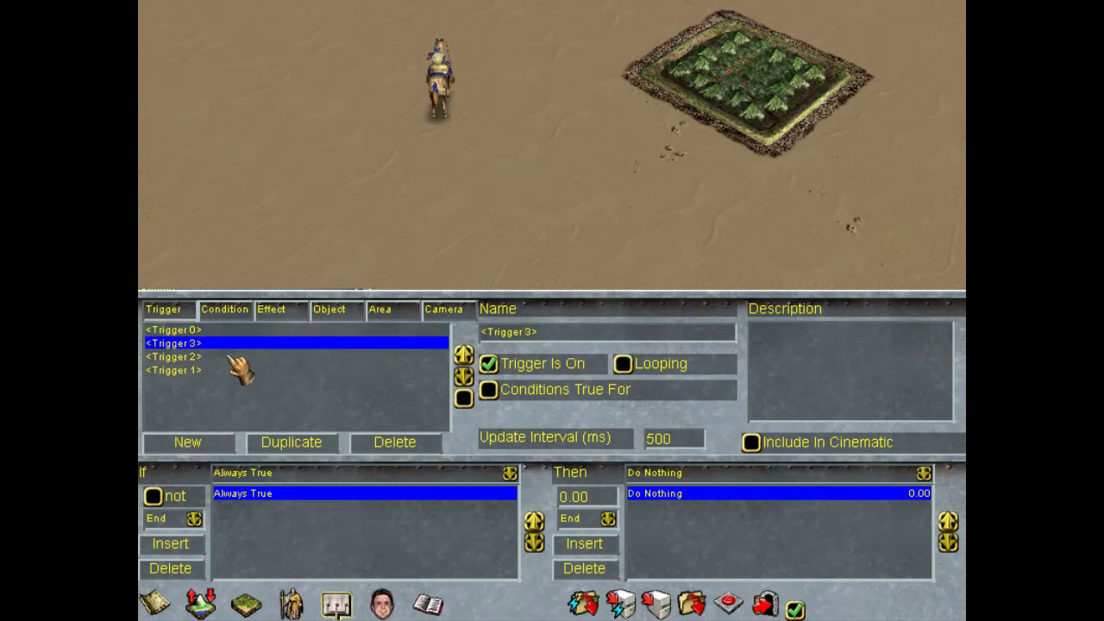
pyautogui.scroll(-1, 388, 372)
pyautogui.press('Left')
pyautogui.click(541, 333)
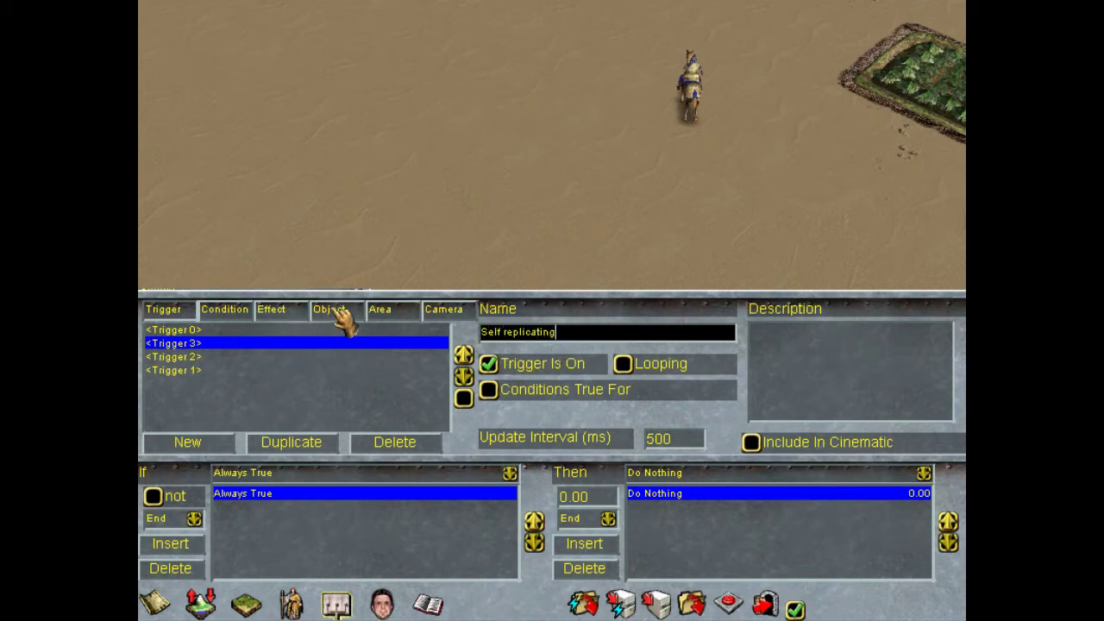
# Add a new trigger object and assign it to the Ming Cavalry unit on the map.
pyautogui.click(297, 312)
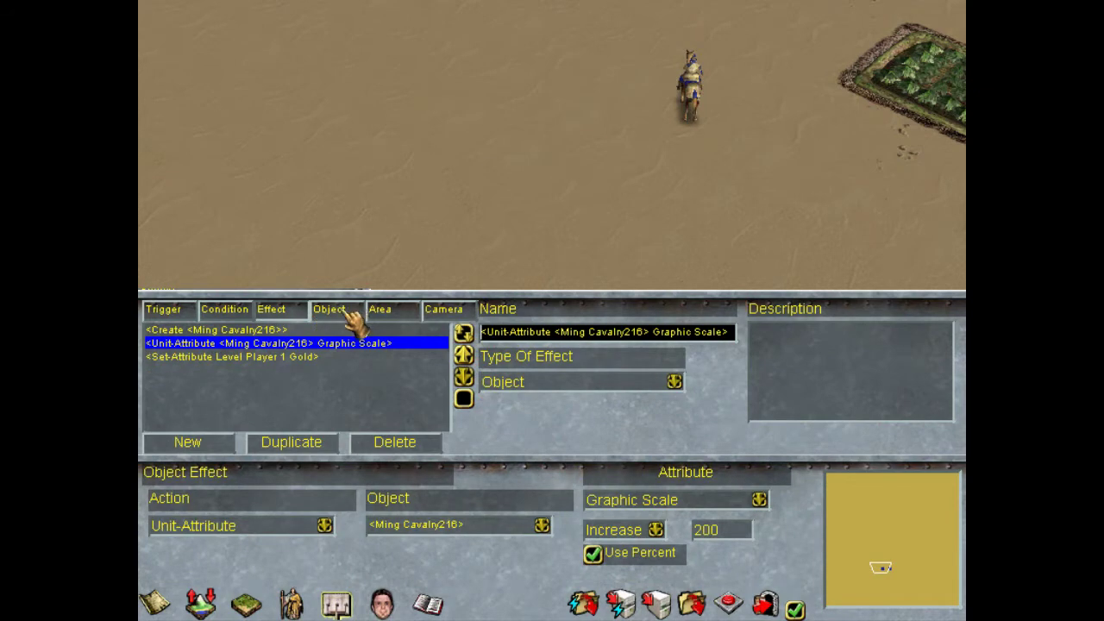
pyautogui.click(343, 312)
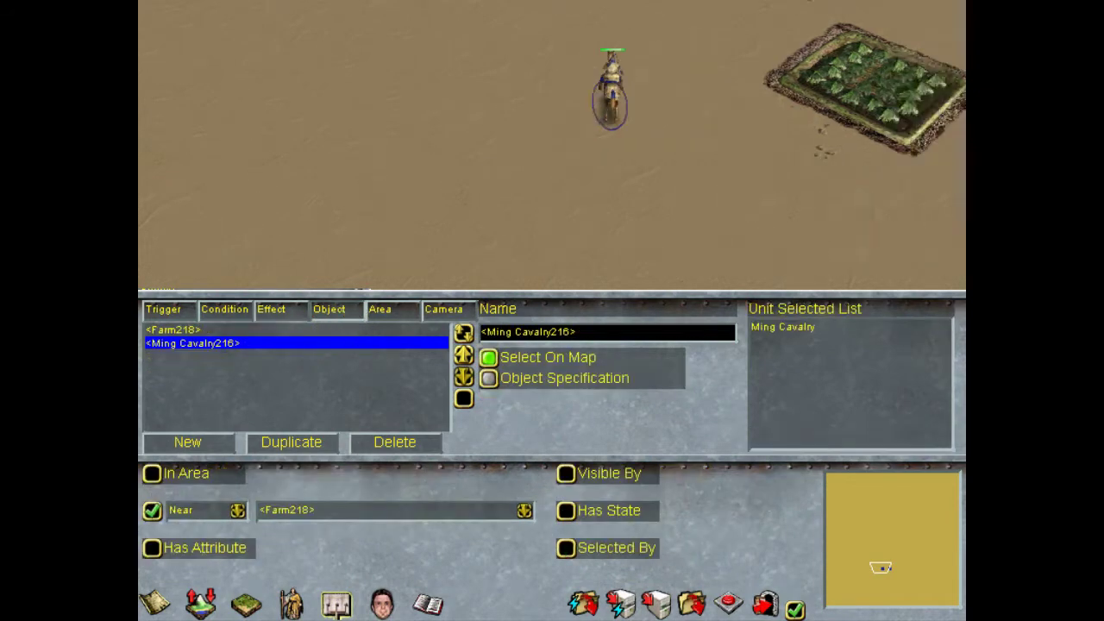
pyautogui.click(195, 447)
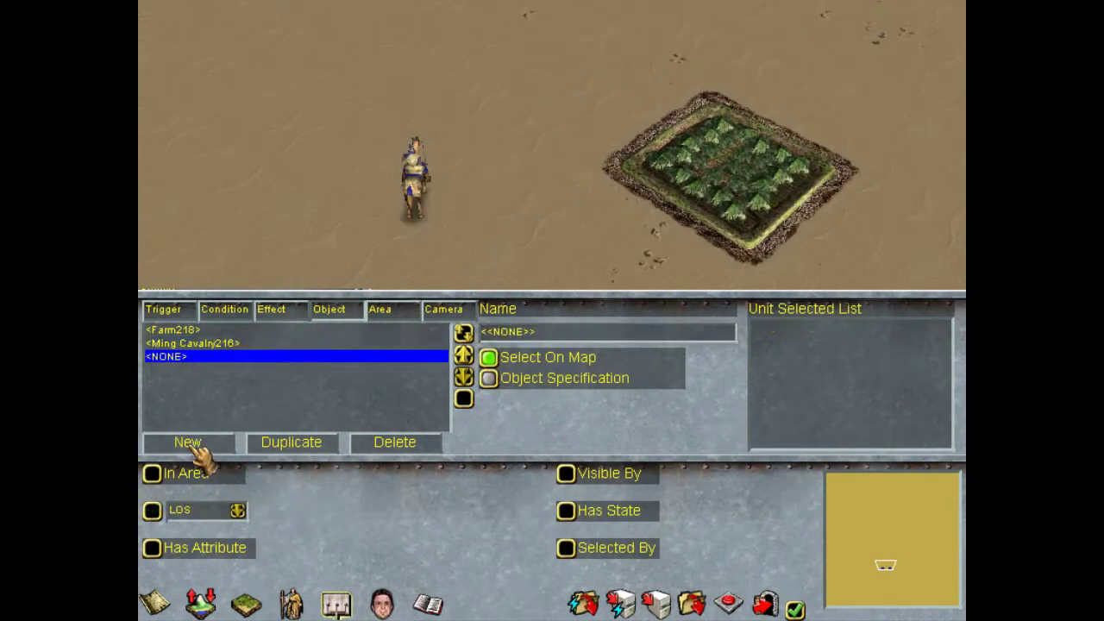
pyautogui.click(427, 194)
pyautogui.press('Down')
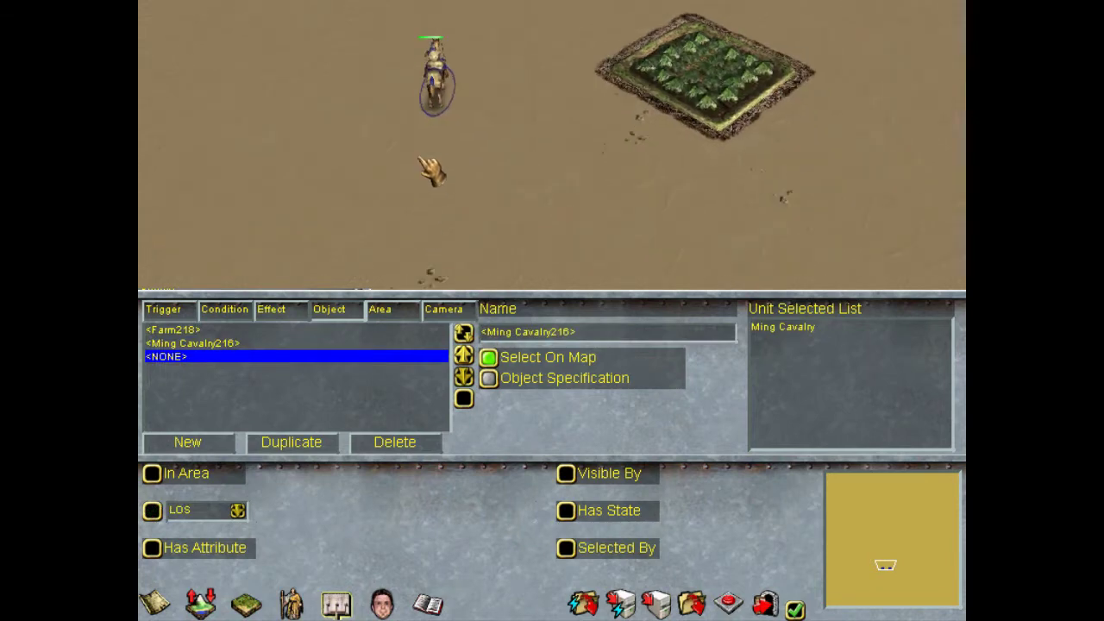
pyautogui.scroll(-3, 400, 89)
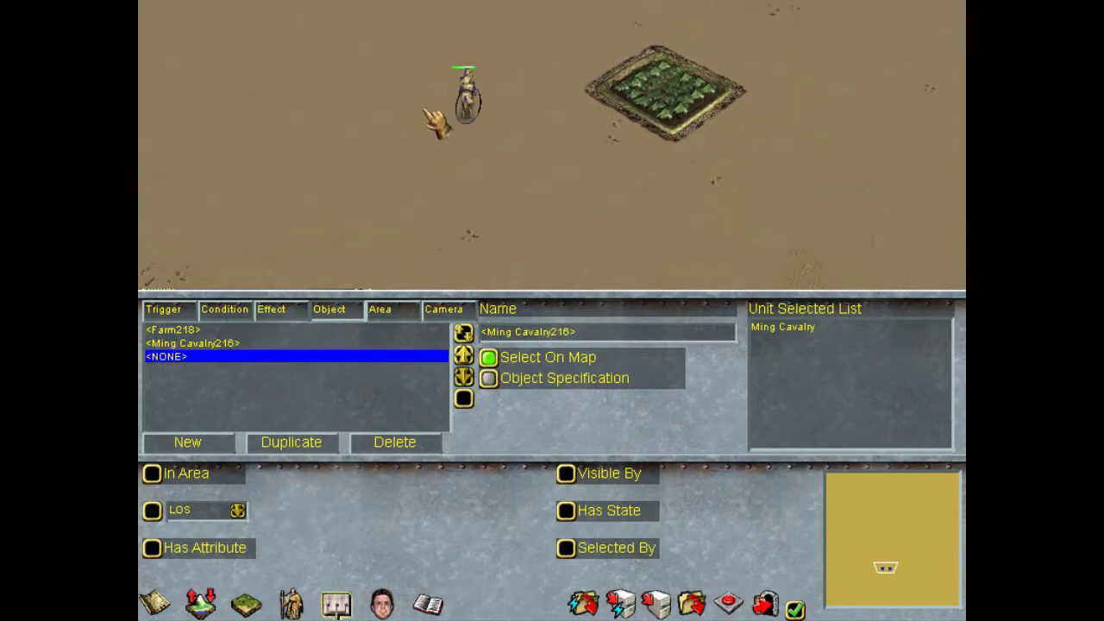
# Add another trigger object for the farm on the map, plus an empty one, and check the original Ming Cavalry object's settings.
pyautogui.click(188, 443)
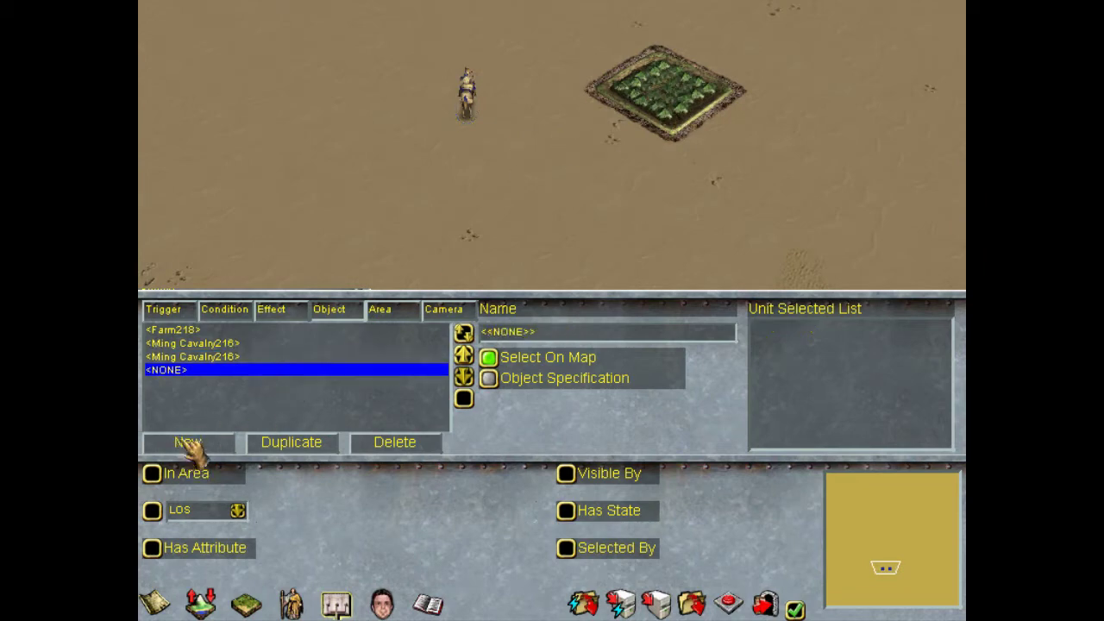
pyautogui.click(711, 110)
pyautogui.click(207, 450)
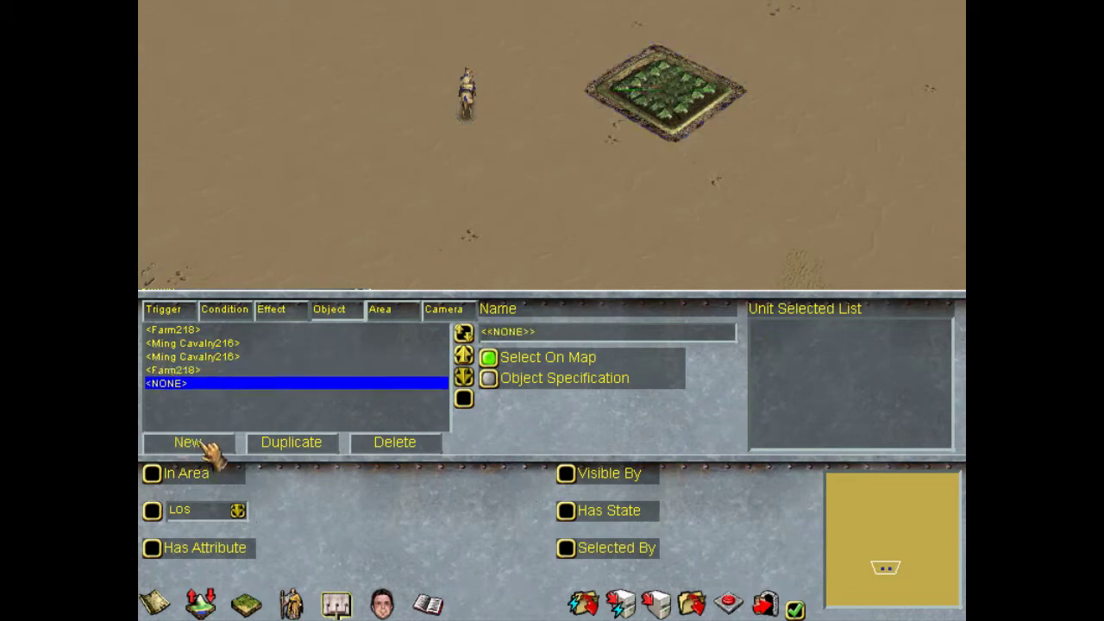
pyautogui.click(246, 343)
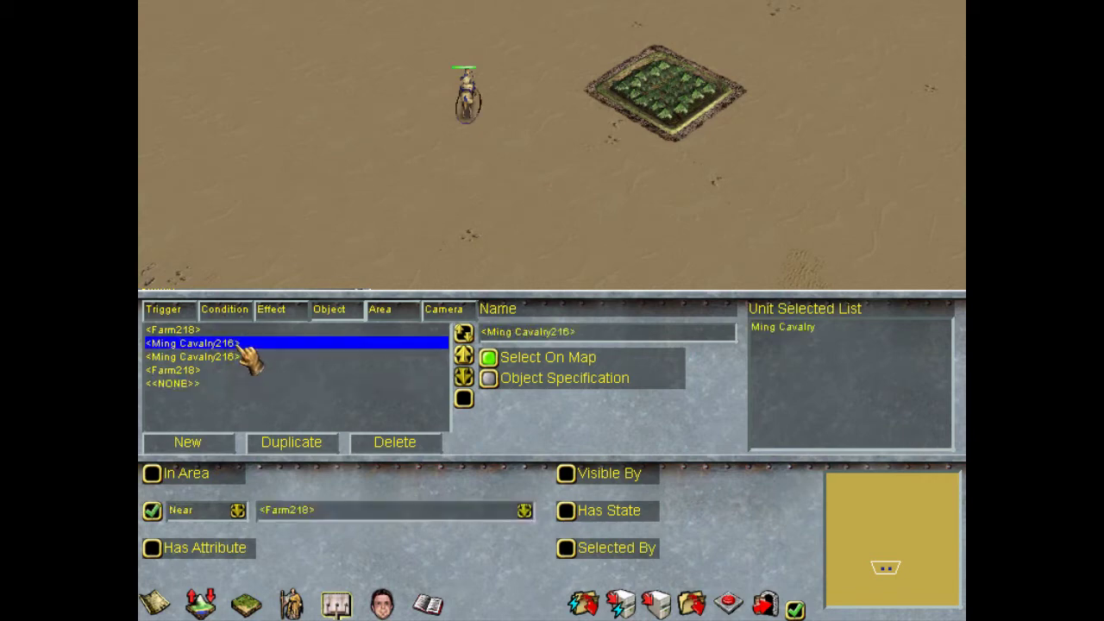
pyautogui.click(268, 311)
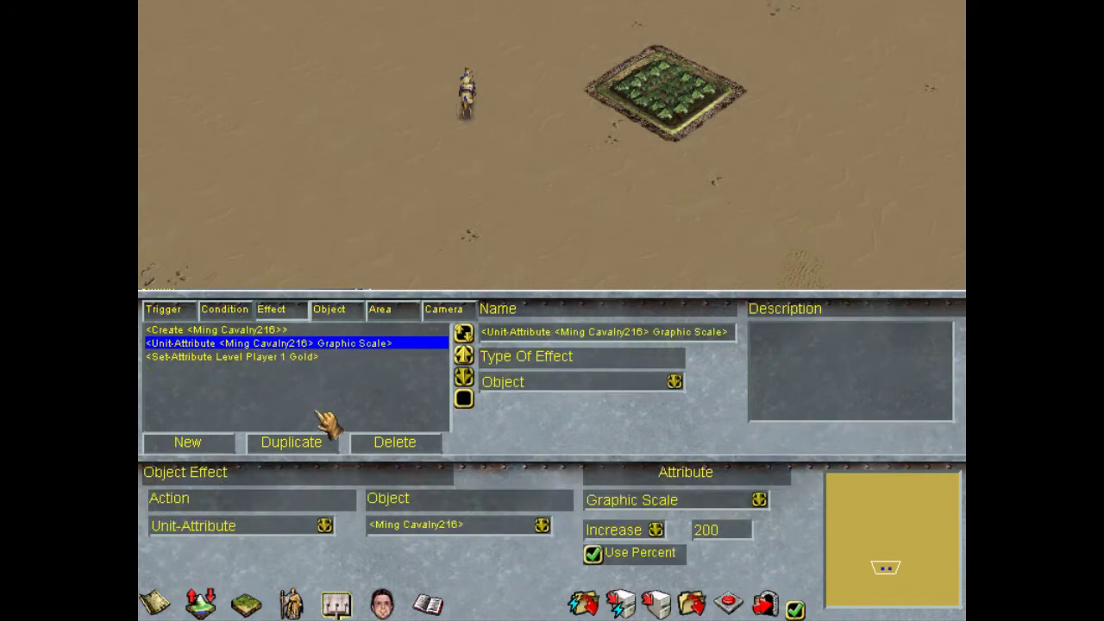
pyautogui.click(208, 445)
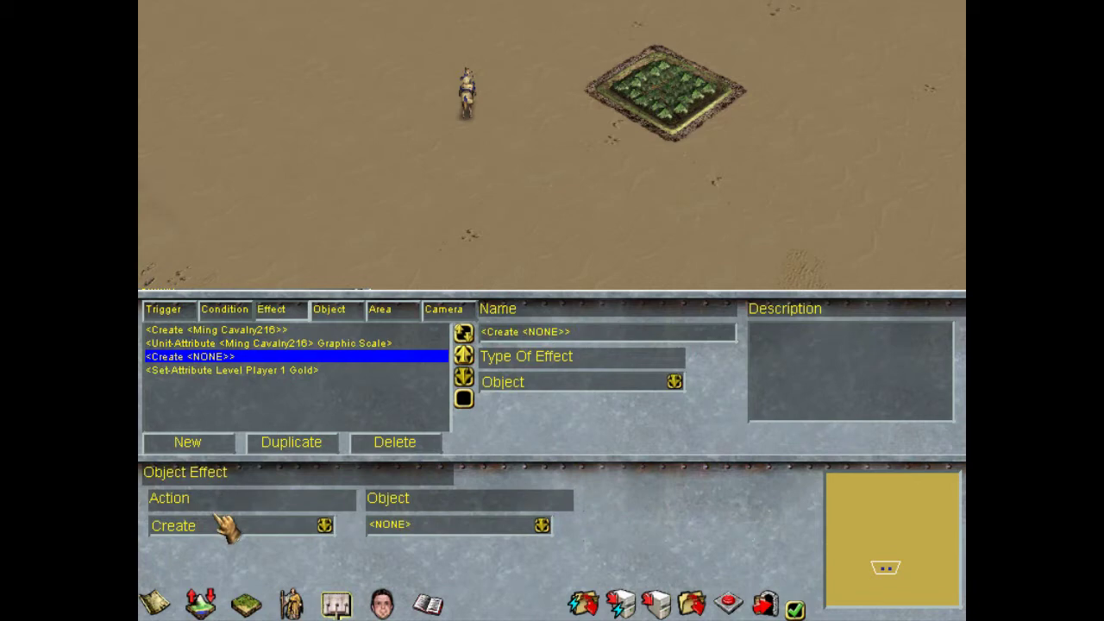
pyautogui.click(457, 524)
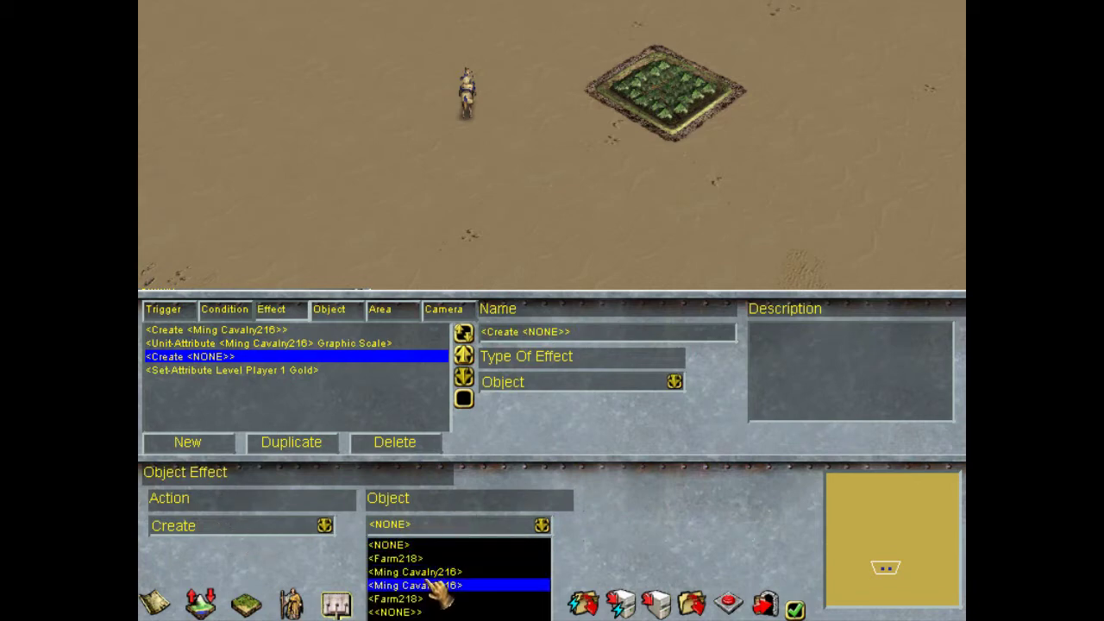
pyautogui.click(546, 400)
pyautogui.click(358, 447)
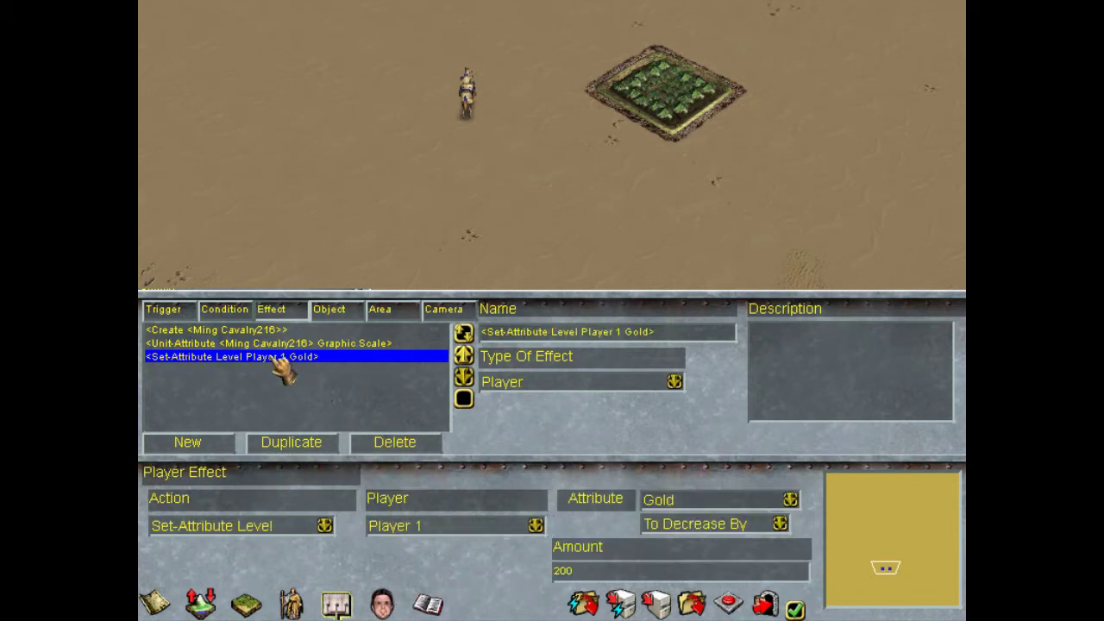
# Make the Self replicating trigger run the Create Ming Cavalry216 effect and enable Looping for it.
pyautogui.click(177, 311)
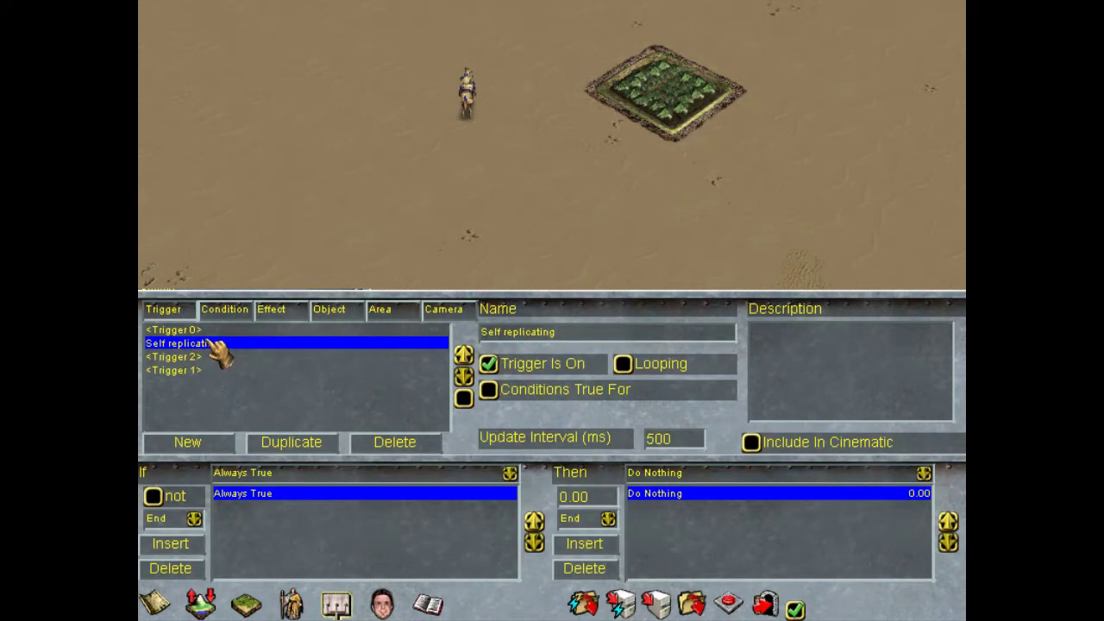
pyautogui.click(655, 496)
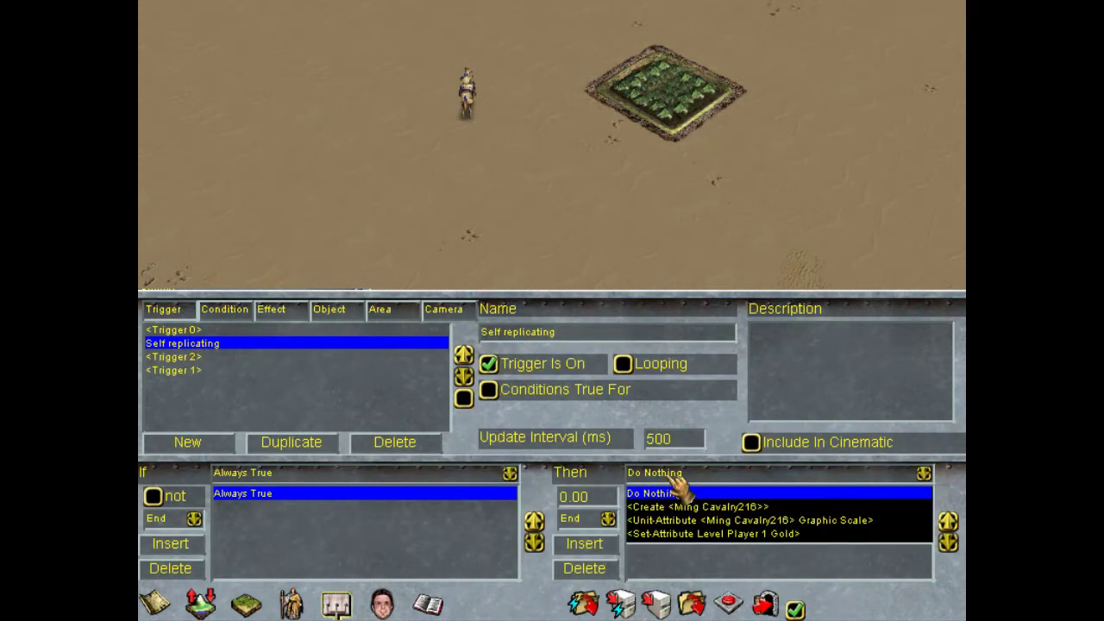
pyautogui.click(695, 507)
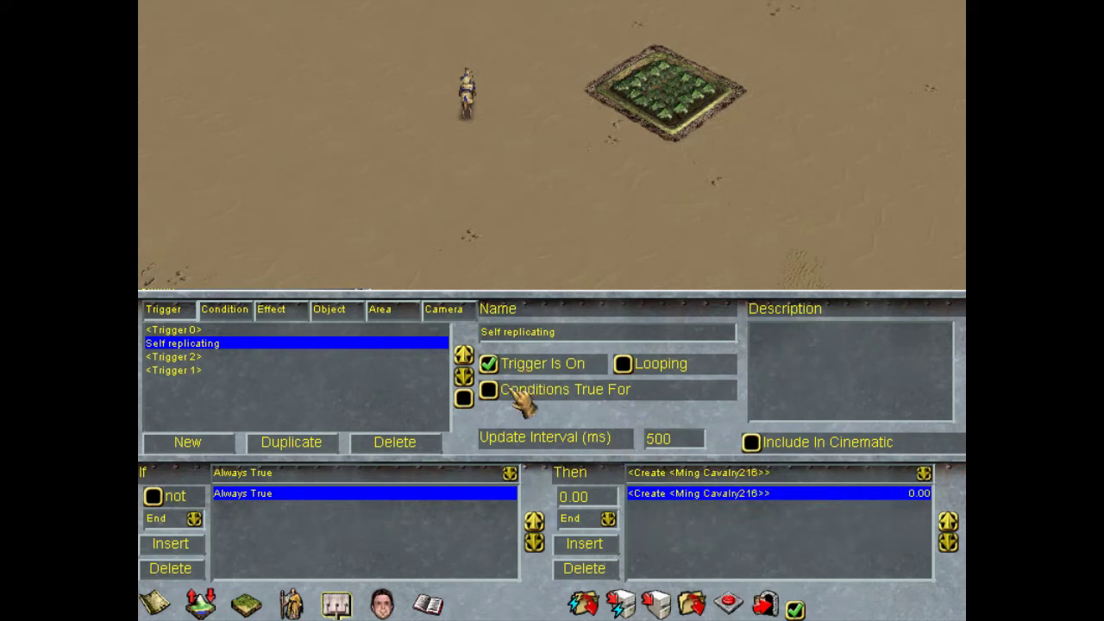
pyautogui.click(624, 364)
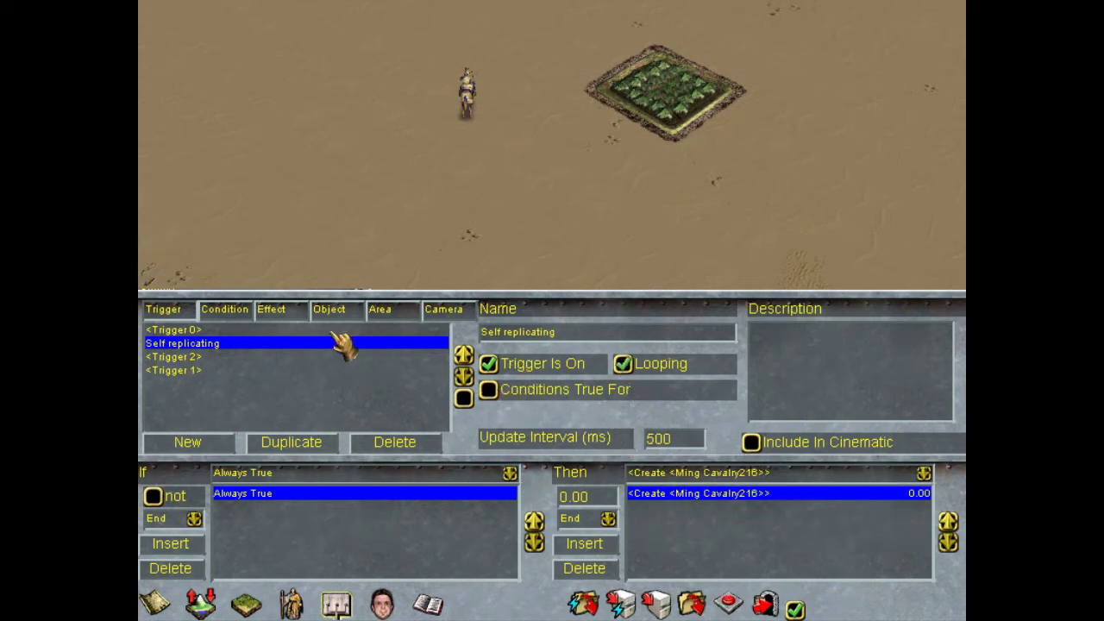
# Restrict the second Ming Cavalry216 object with a Near condition that refers to Farm218.
pyautogui.click(329, 312)
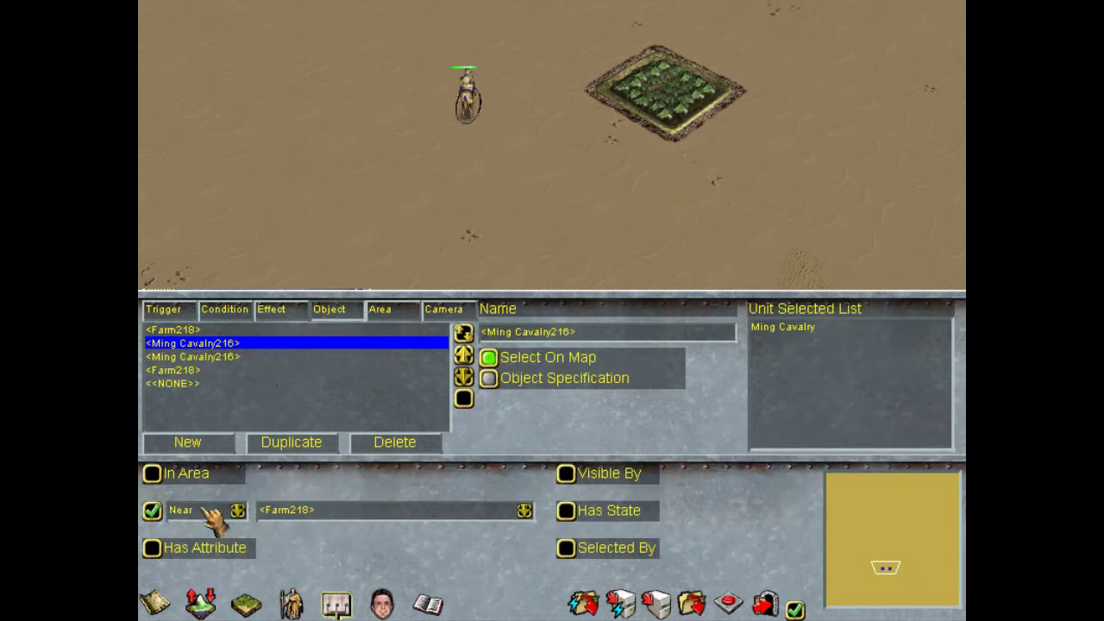
pyautogui.click(233, 359)
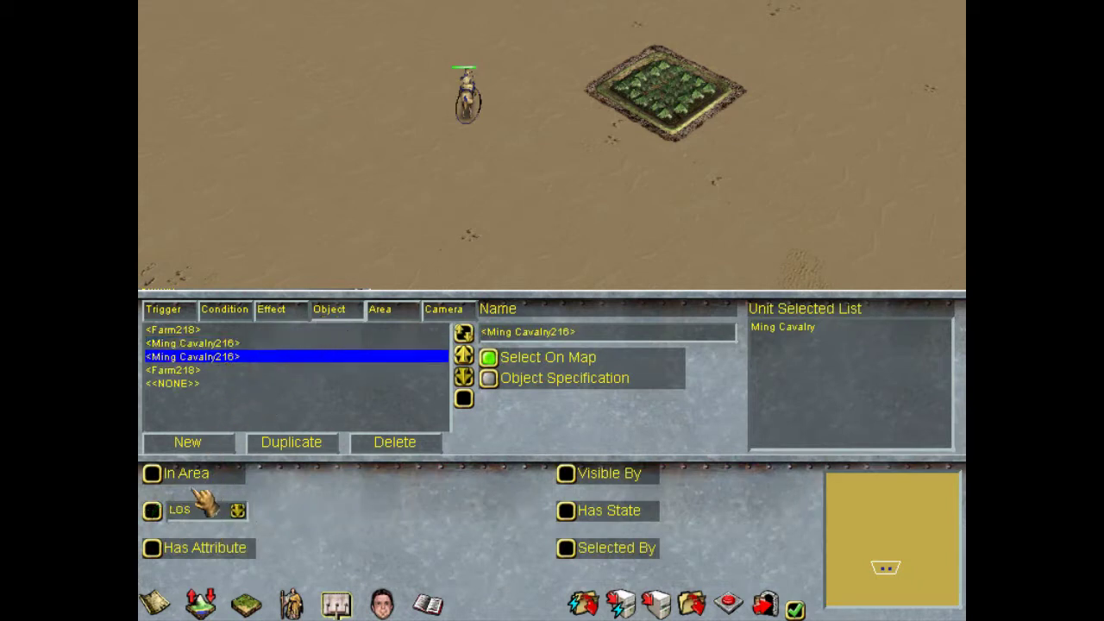
pyautogui.click(152, 510)
pyautogui.click(207, 515)
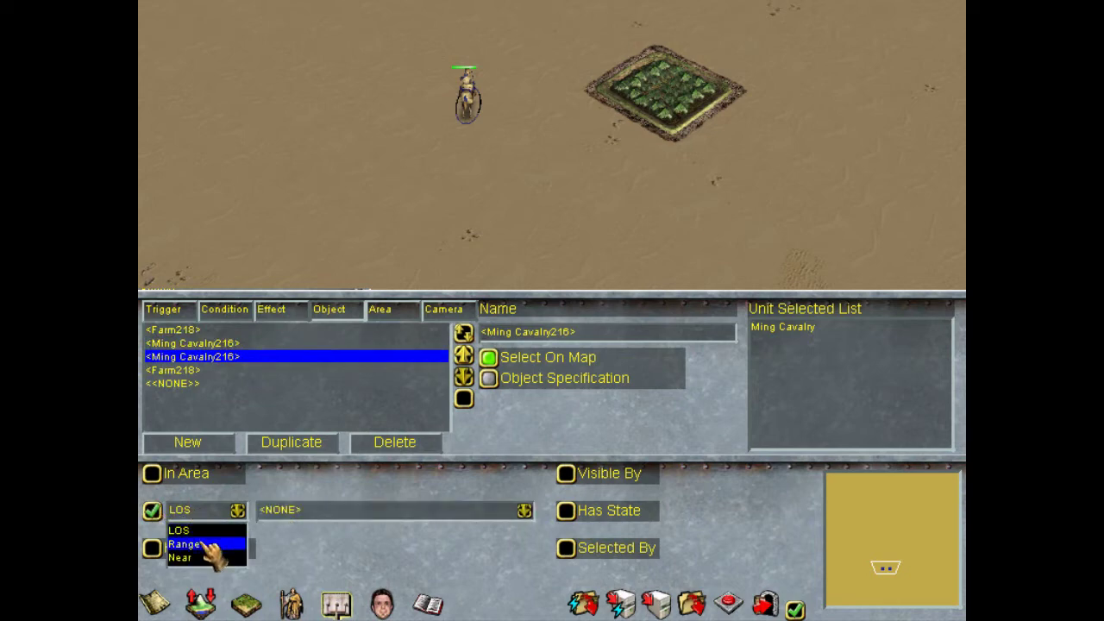
pyautogui.click(207, 556)
pyautogui.click(294, 512)
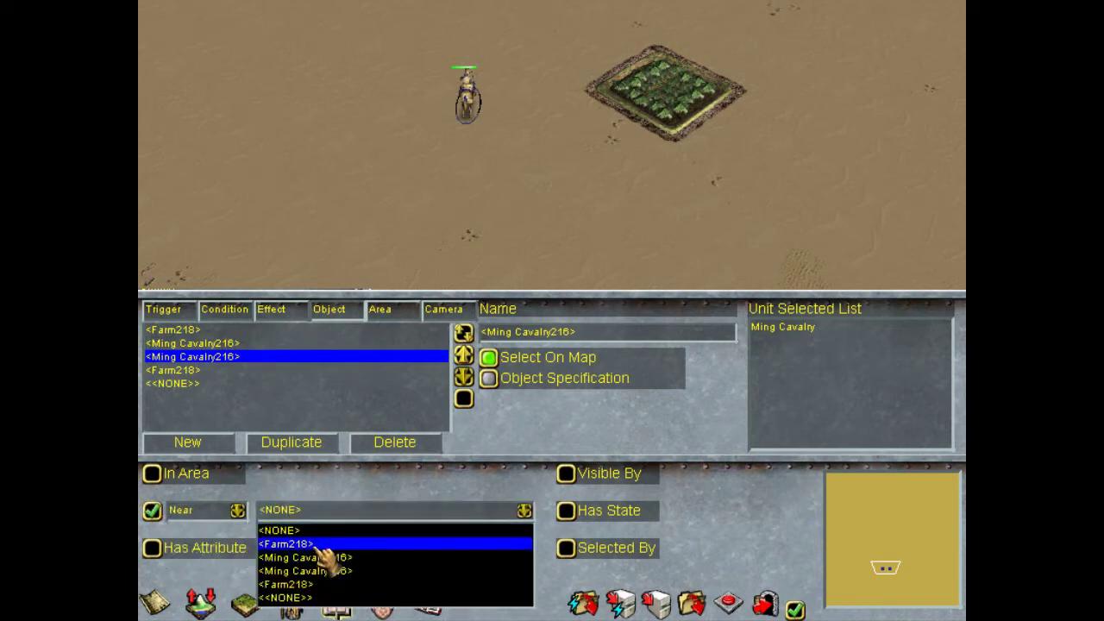
pyautogui.click(306, 544)
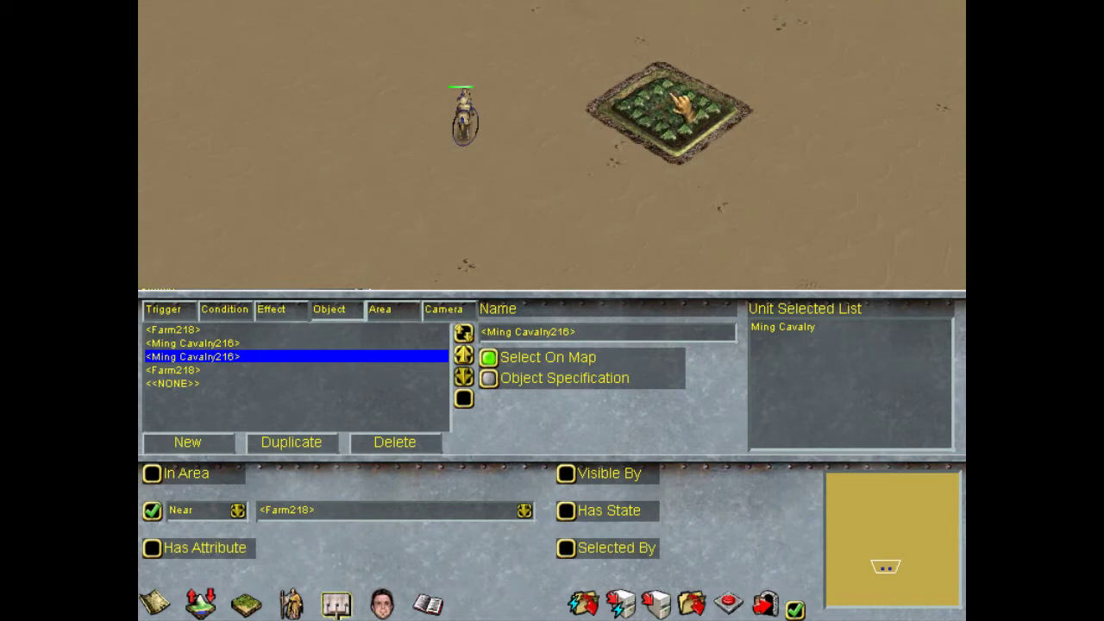
# Delete the empty <<NONE>> object and return to the list of triggers.
pyautogui.click(212, 383)
pyautogui.click(405, 447)
pyautogui.click(269, 310)
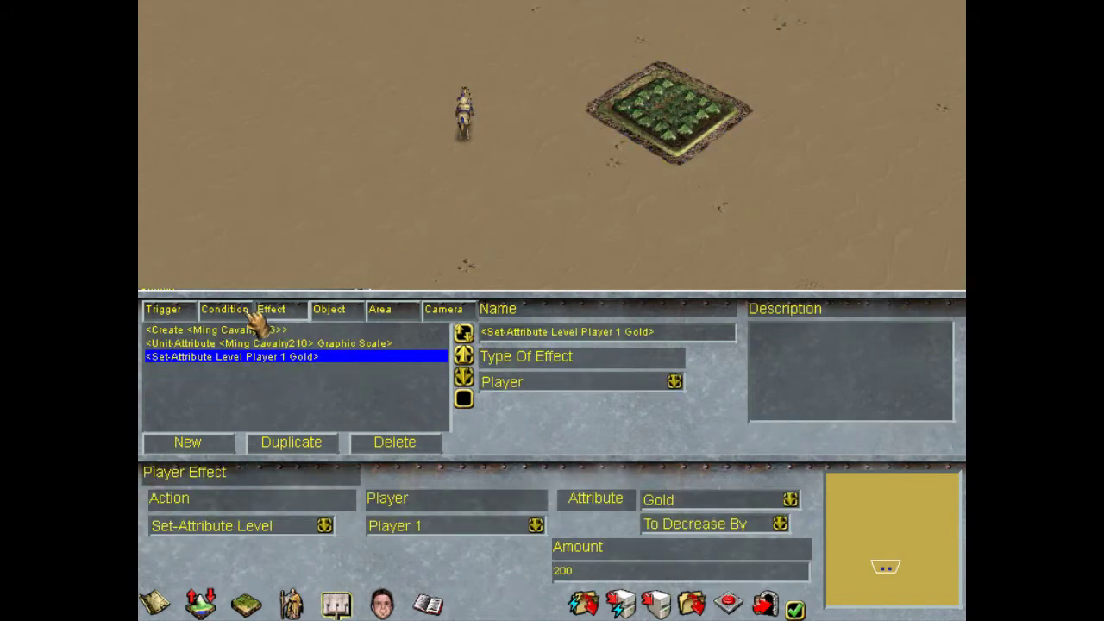
pyautogui.click(222, 308)
pyautogui.click(167, 311)
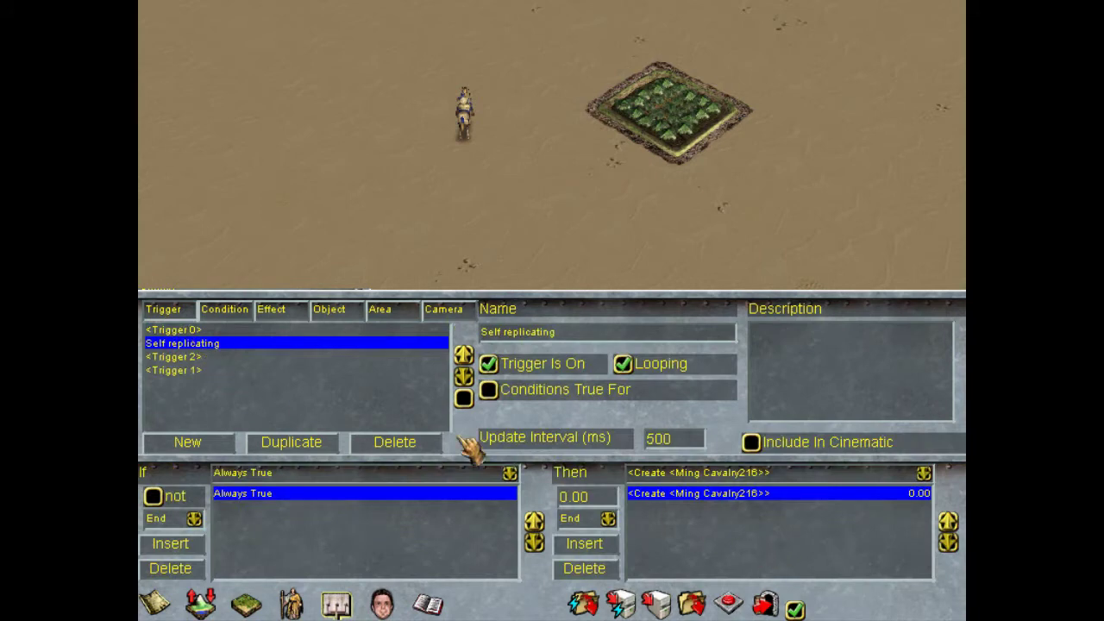
# Compare Trigger 0 with the Self replicating trigger and start a test run of the scenario.
pyautogui.click(215, 329)
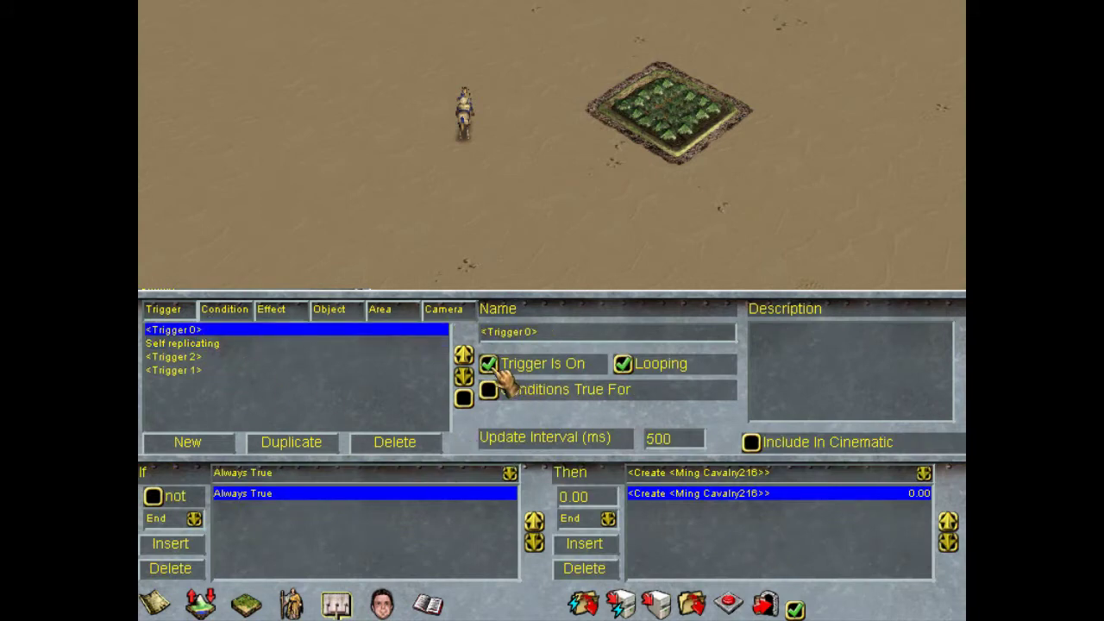
pyautogui.click(267, 344)
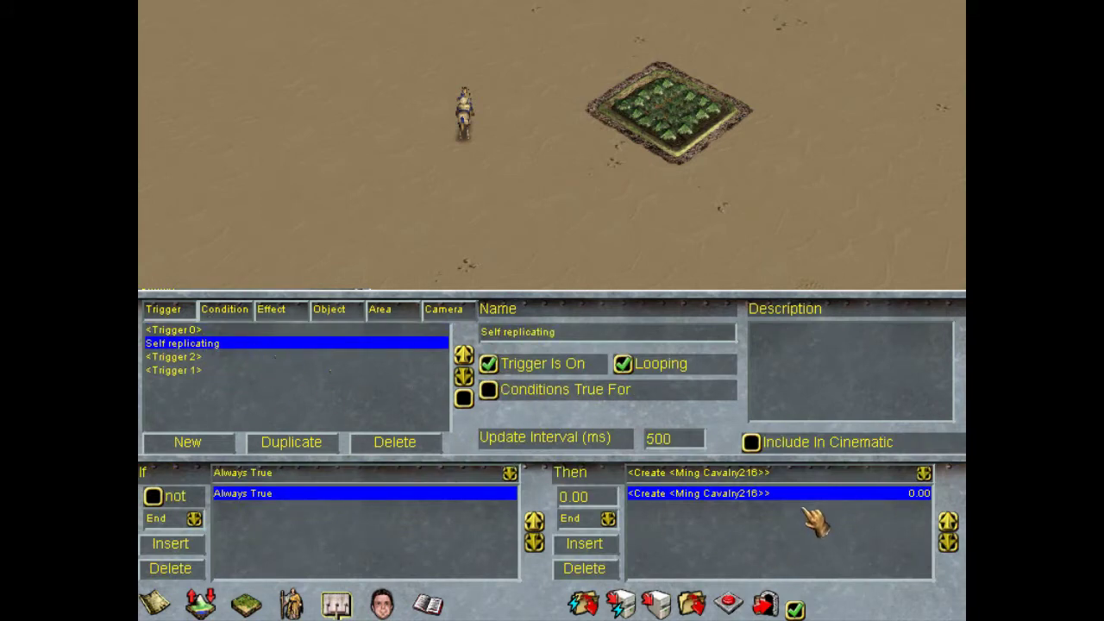
pyautogui.click(736, 598)
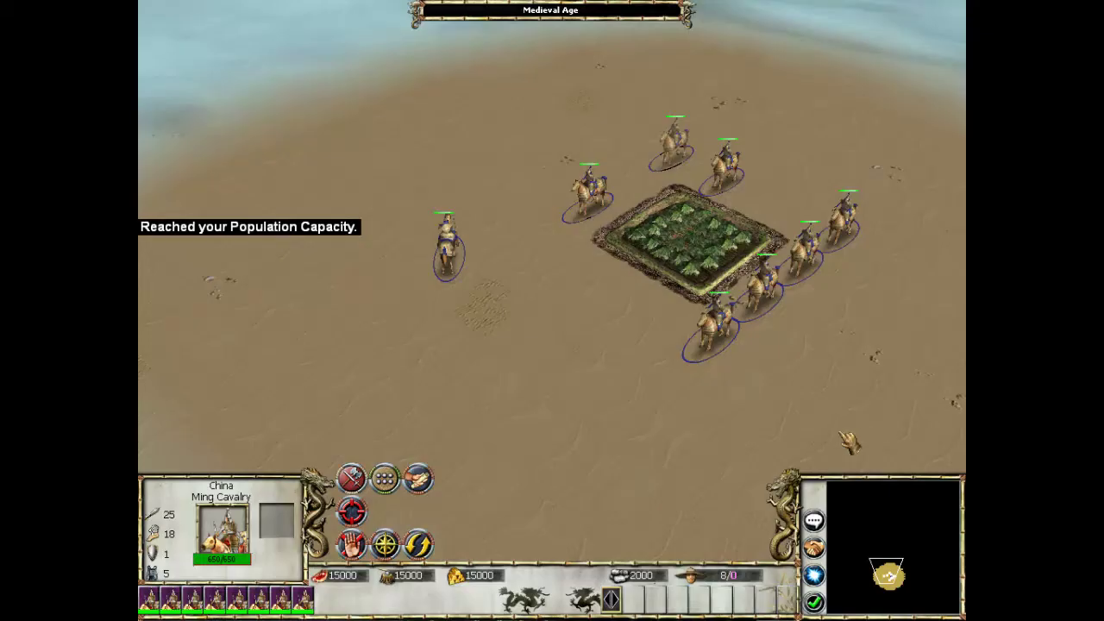
# Send the selected Ming Cavalry away from the farm toward the western shore, deselect them and look back at the farm.
pyautogui.rightClick(382, 325)
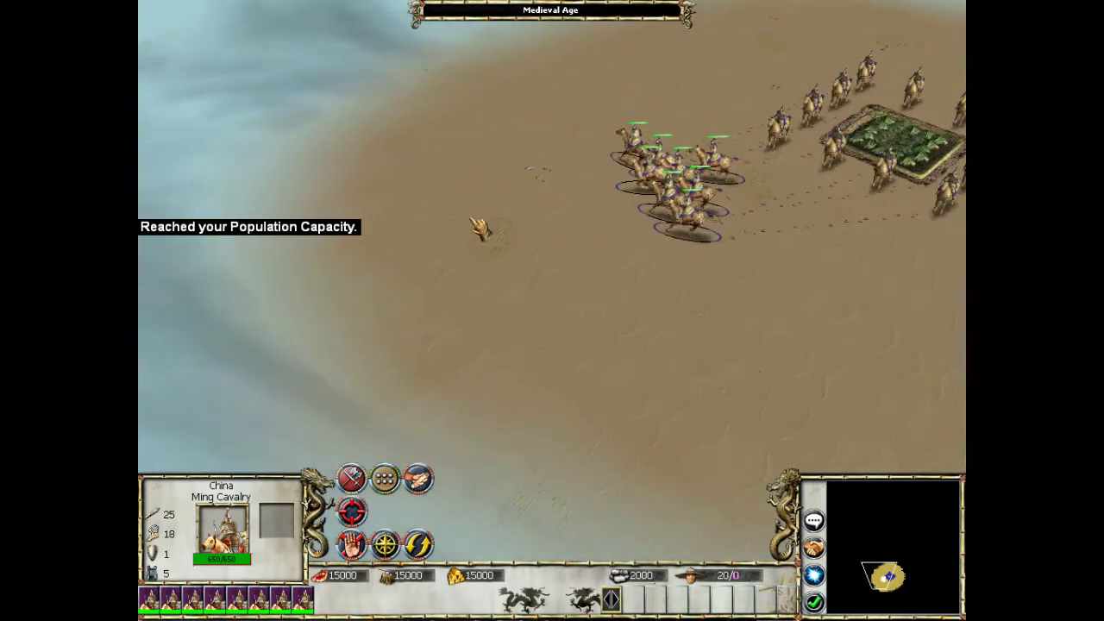
pyautogui.rightClick(480, 227)
pyautogui.click(759, 276)
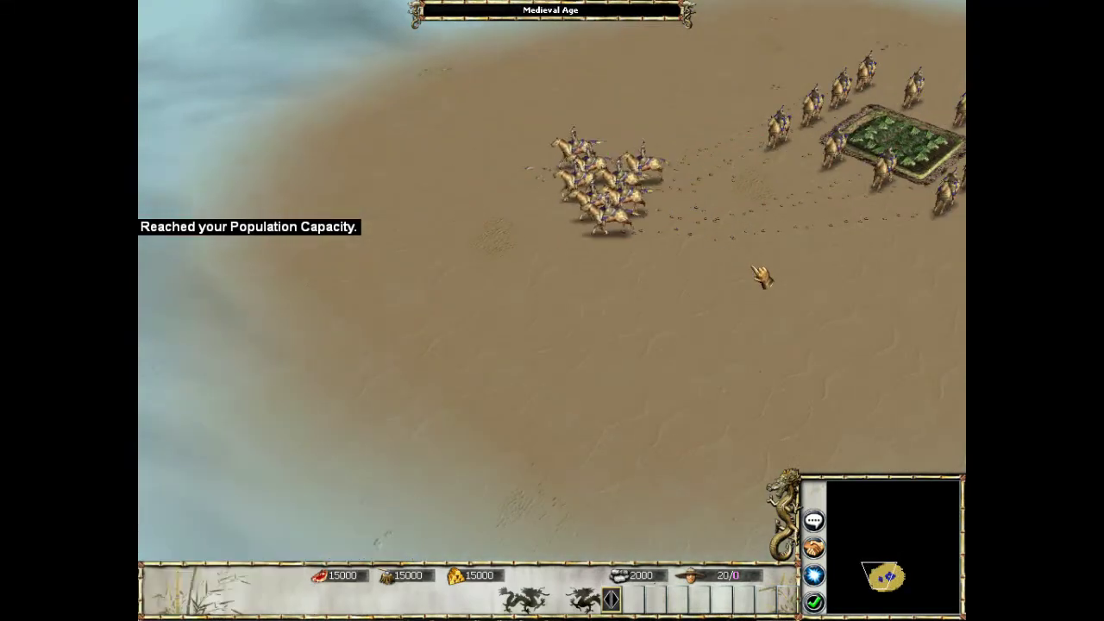
pyautogui.press('Left')
pyautogui.press('Right')
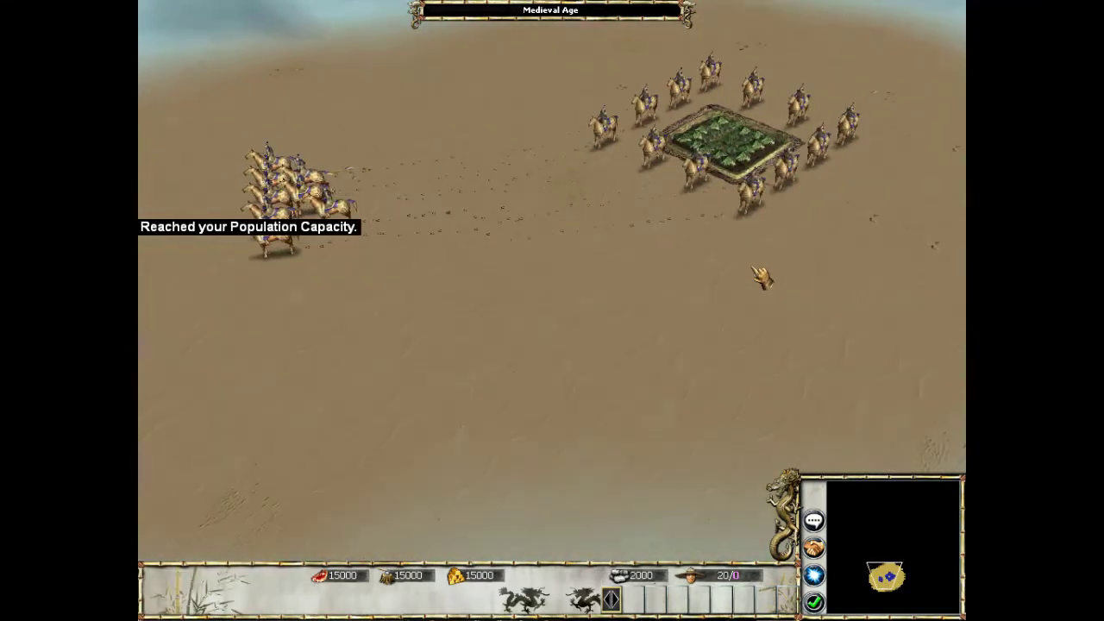
pyautogui.press('Left')
pyautogui.press('Right')
pyautogui.press('Left')
# Select the cavalry group near the western shore and send it back toward the farm.
pyautogui.moveTo(527, 126); pyautogui.dragTo(696, 353)
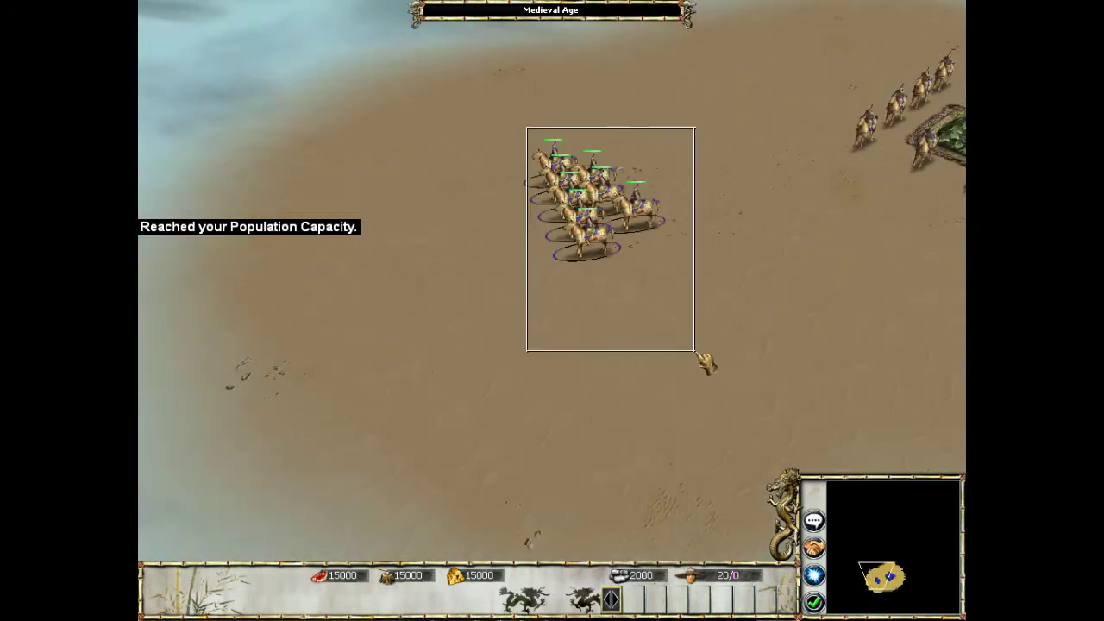
pyautogui.press('Right')
pyautogui.rightClick(724, 298)
pyautogui.rightClick(662, 267)
pyautogui.press('Right')
pyautogui.press('Left')
pyautogui.press('Right')
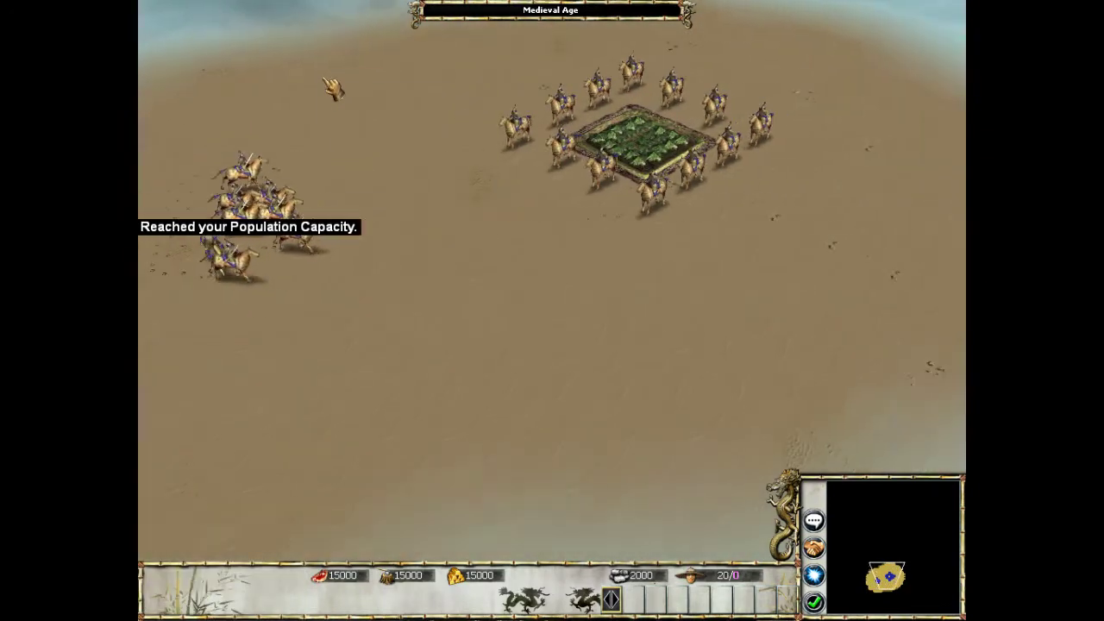
# Select the ring of cavalry around the farm and move it west toward the other group.
pyautogui.moveTo(326, 84); pyautogui.dragTo(783, 339)
pyautogui.rightClick(222, 131)
pyautogui.rightClick(303, 176)
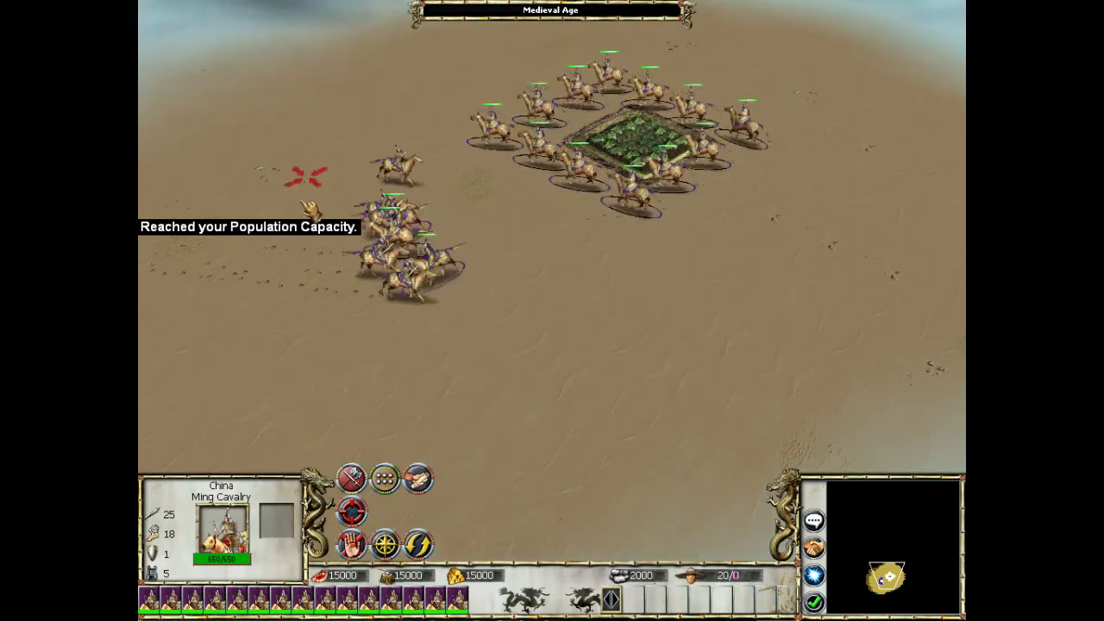
pyautogui.rightClick(289, 204)
pyautogui.click(306, 226)
# Select the cavalry around and beside the farm and gather them southwest of it while checking the population counter.
pyautogui.moveTo(360, 56)
pyautogui.mouseDown()
pyautogui.moveTo(630, 215)
pyautogui.moveTo(742, 302)
pyautogui.mouseUp()
pyautogui.press('Left')
pyautogui.rightClick(485, 310)
pyautogui.press('Right')
pyautogui.press('Up')
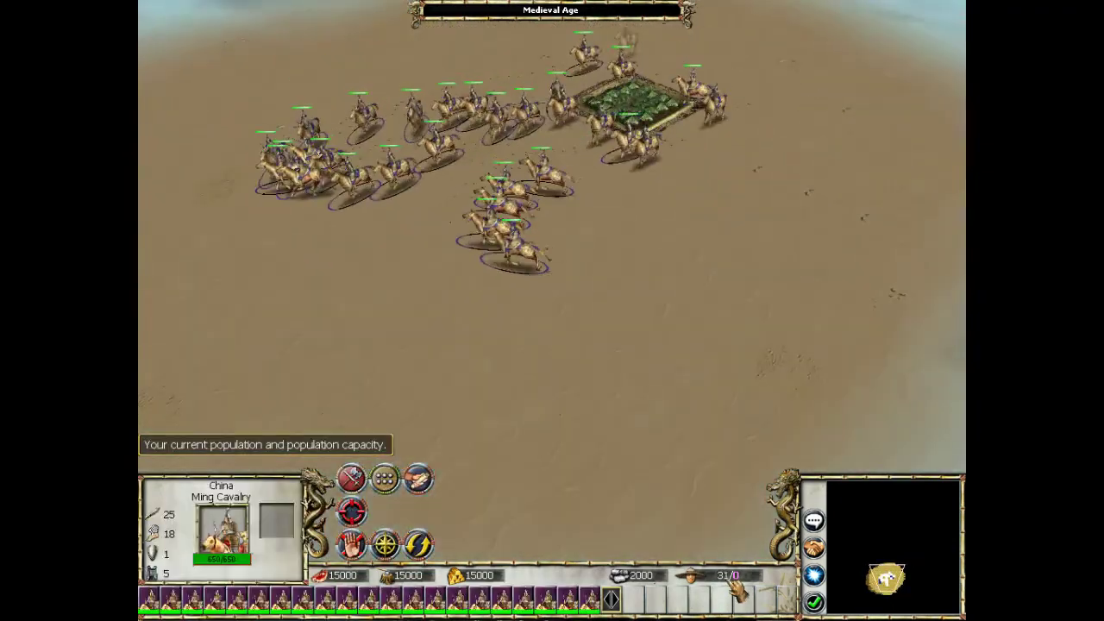
pyautogui.press('Up')
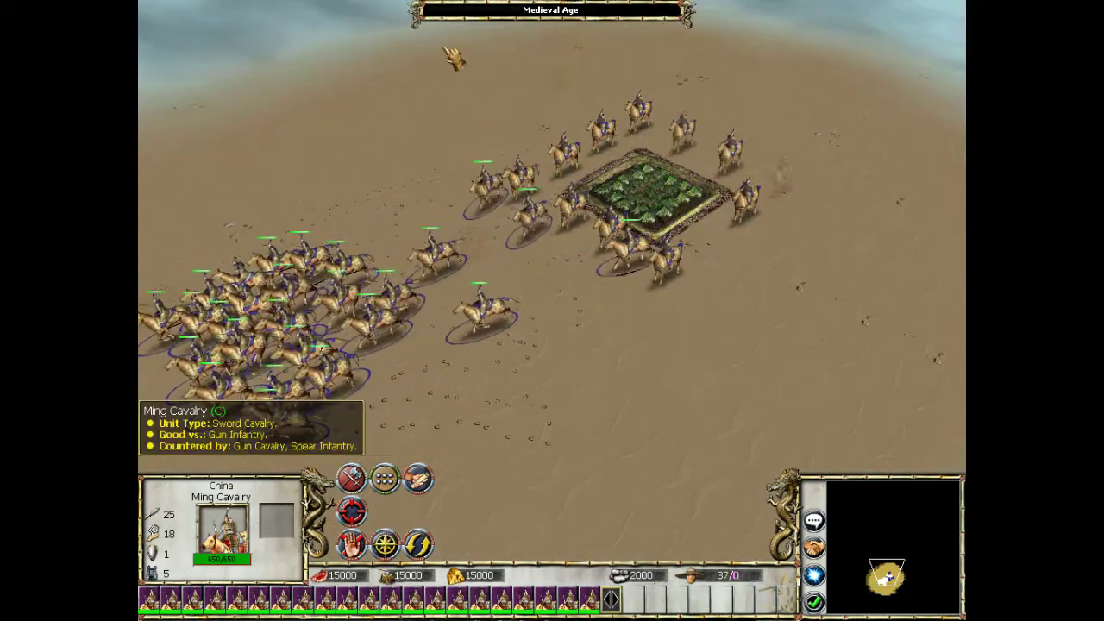
# Move the newly created cavalry around the farm to the large group and deselect them.
pyautogui.moveTo(447, 50); pyautogui.dragTo(888, 379)
pyautogui.rightClick(366, 377)
pyautogui.click(377, 434)
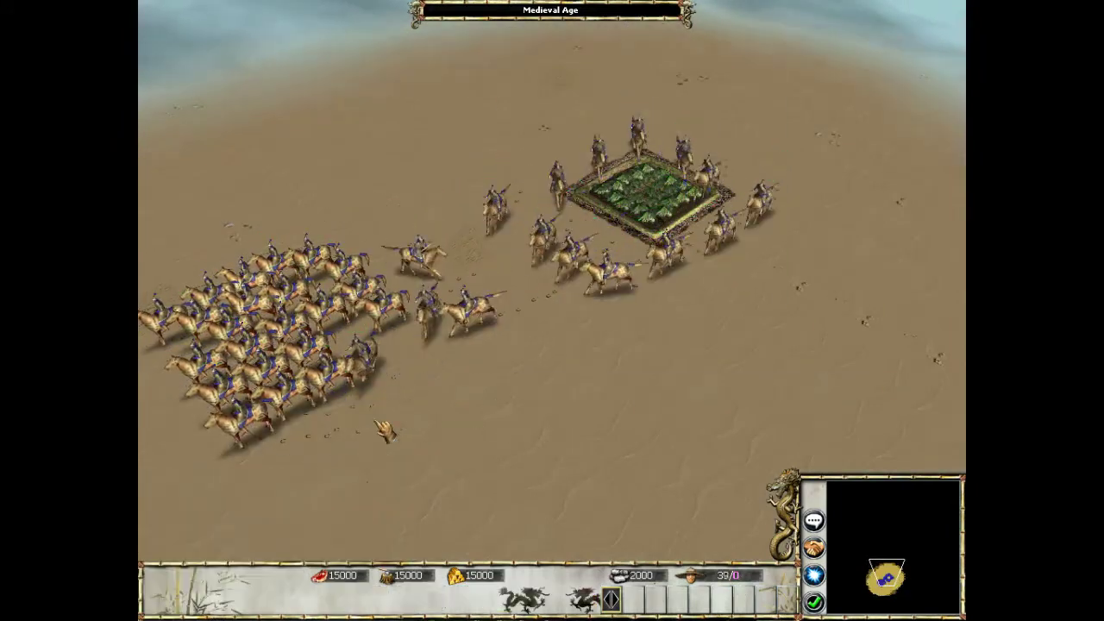
# Exit test mode and return to the scenario editor.
pyautogui.press('F10')
pyautogui.click(590, 103)
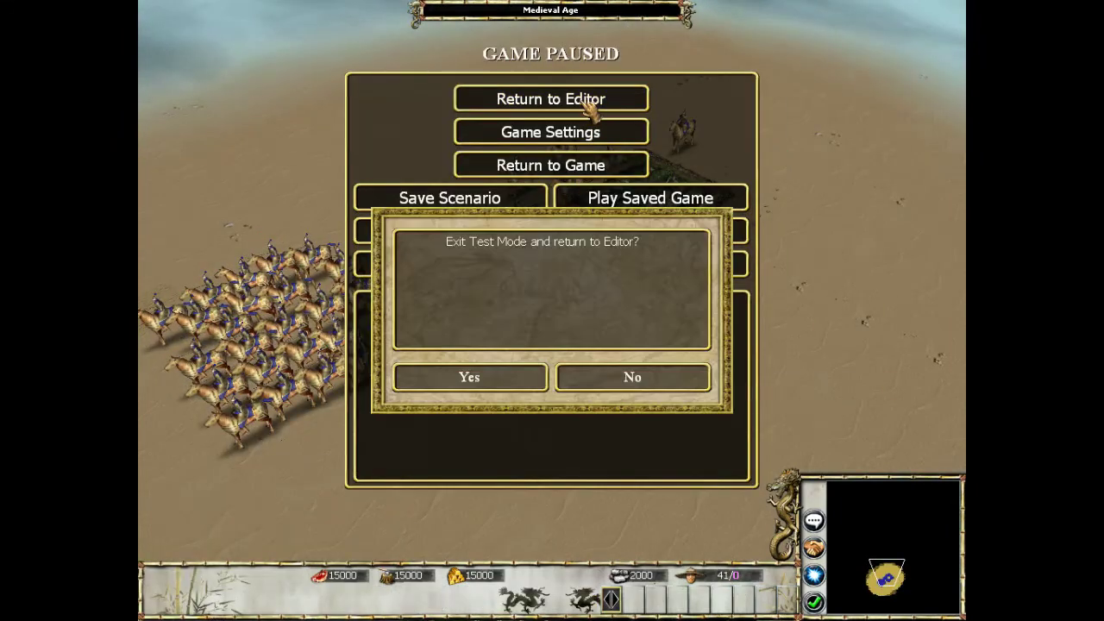
pyautogui.click(520, 380)
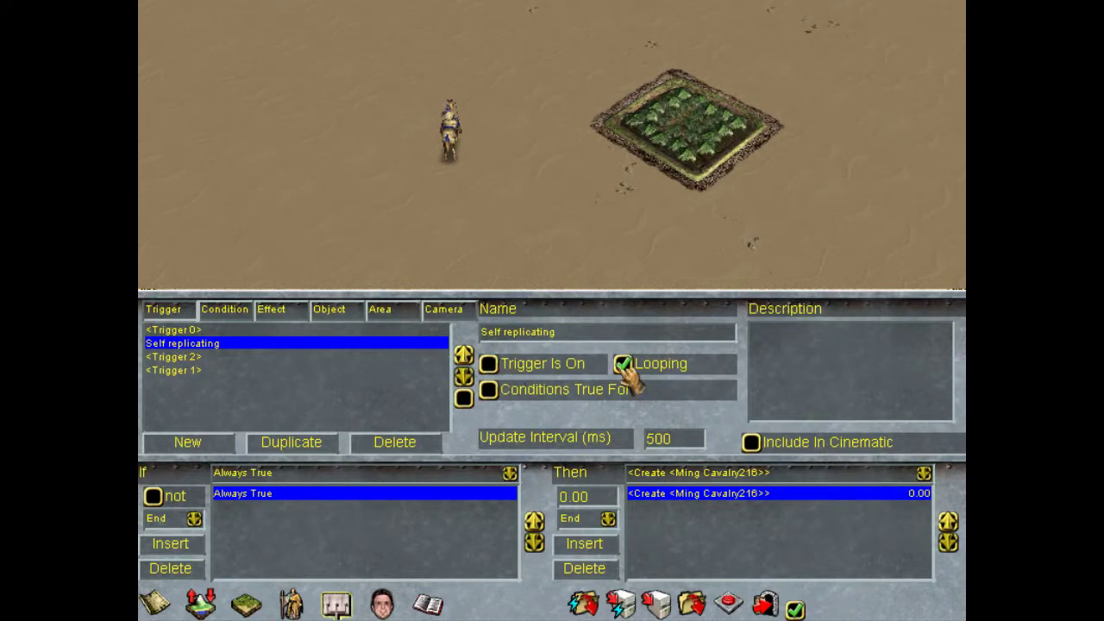
# Review the object list, Trigger 2 and Trigger 1, and add a new trigger.
pyautogui.click(354, 310)
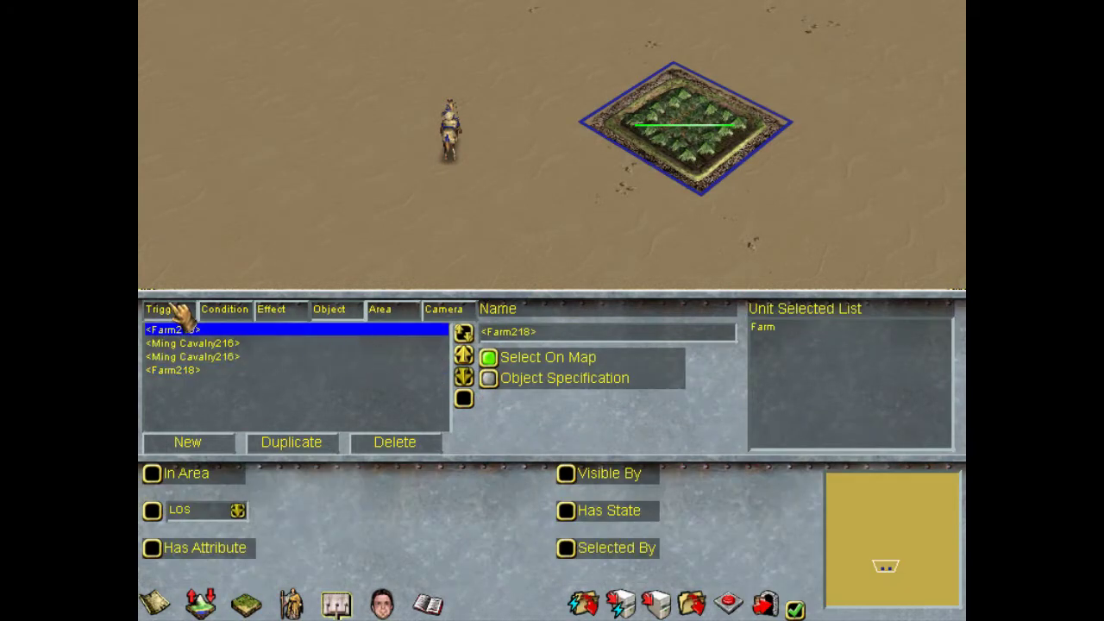
pyautogui.click(176, 310)
pyautogui.click(186, 356)
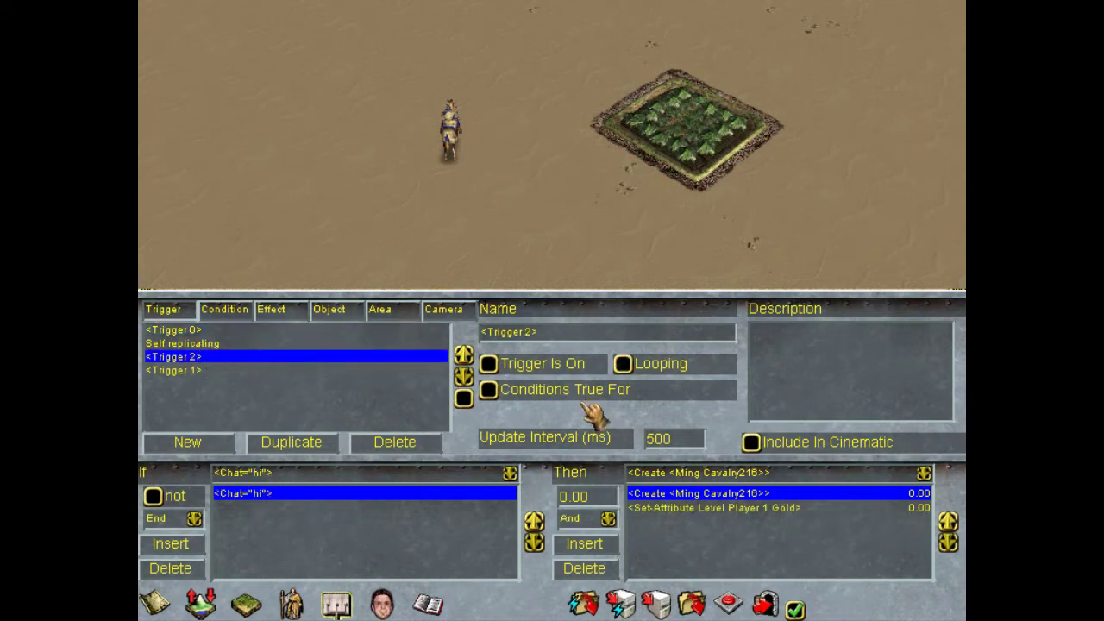
pyautogui.click(155, 370)
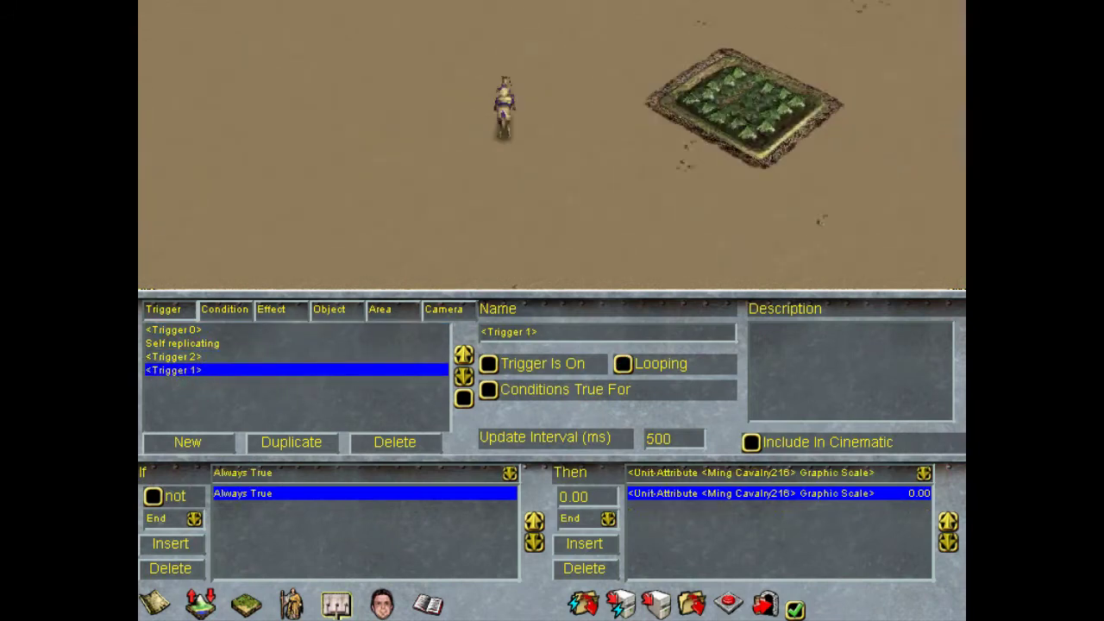
pyautogui.click(189, 442)
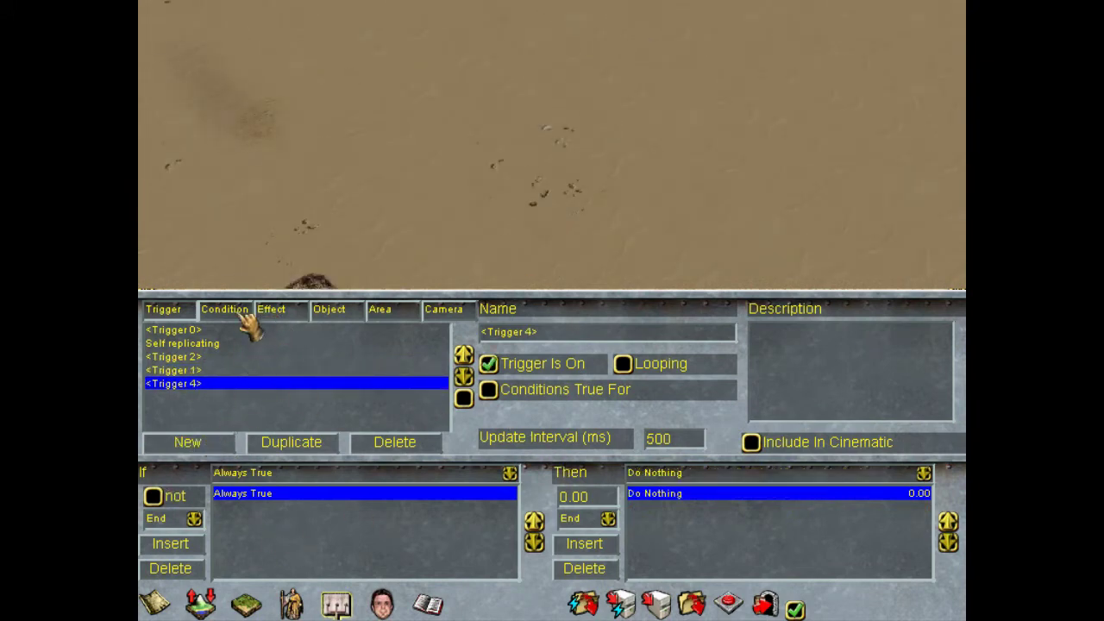
# Examine both Ming Cavalry216 objects, the gold Set-Attribute effect and the chat condition.
pyautogui.click(330, 310)
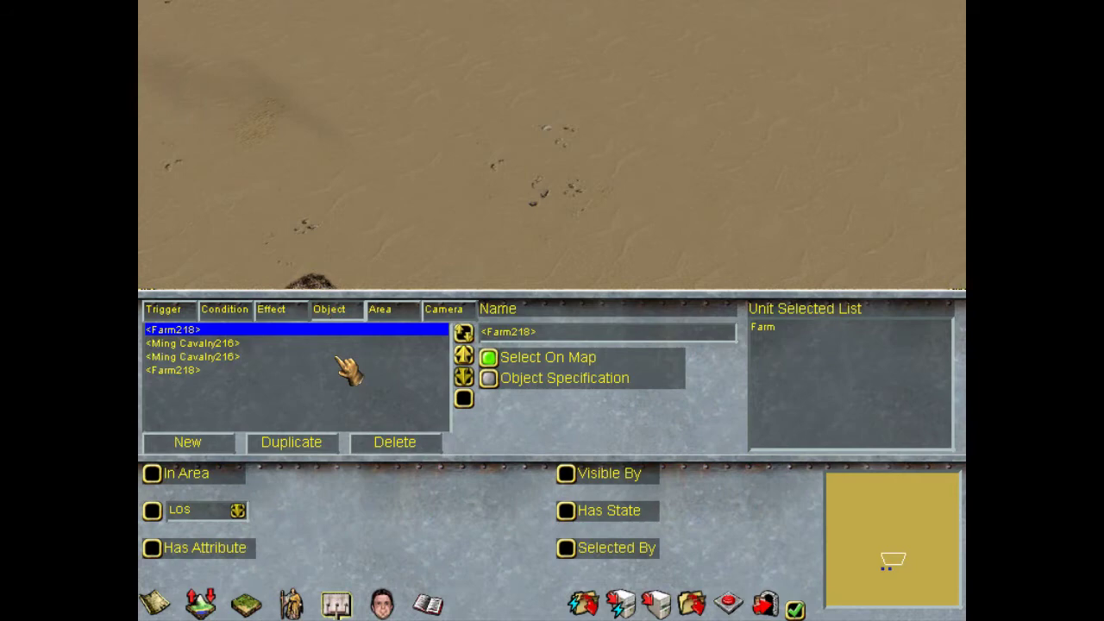
pyautogui.click(393, 312)
pyautogui.click(330, 312)
pyautogui.click(293, 343)
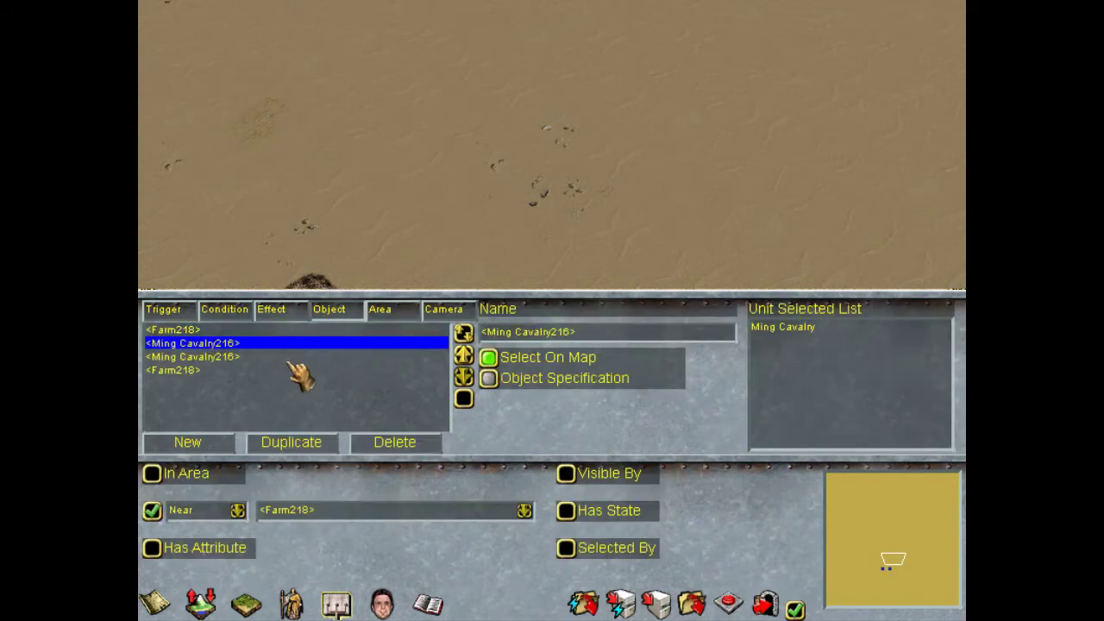
pyautogui.click(280, 357)
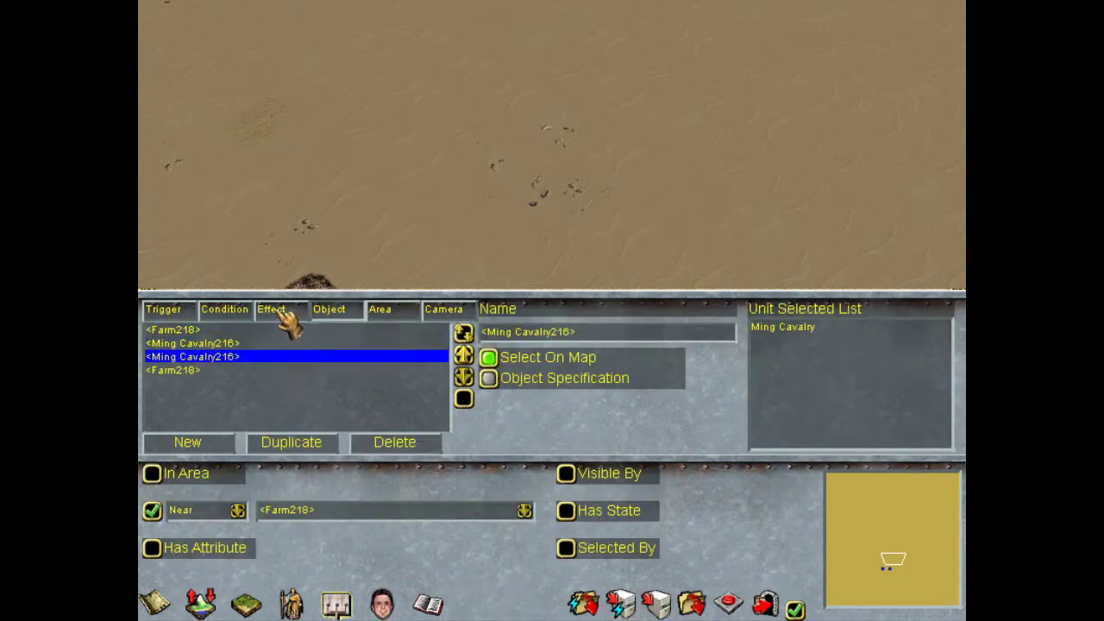
pyautogui.click(274, 310)
pyautogui.press('Right')
pyautogui.scroll(-3, 347, 269)
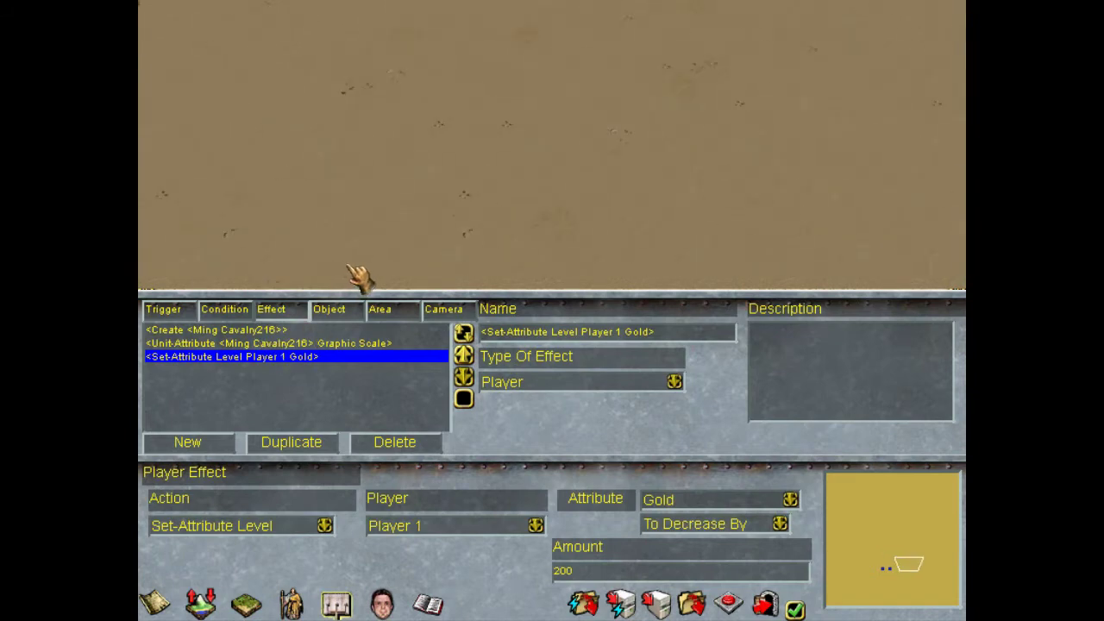
pyautogui.press('Down')
pyautogui.press('Left')
pyautogui.click(228, 309)
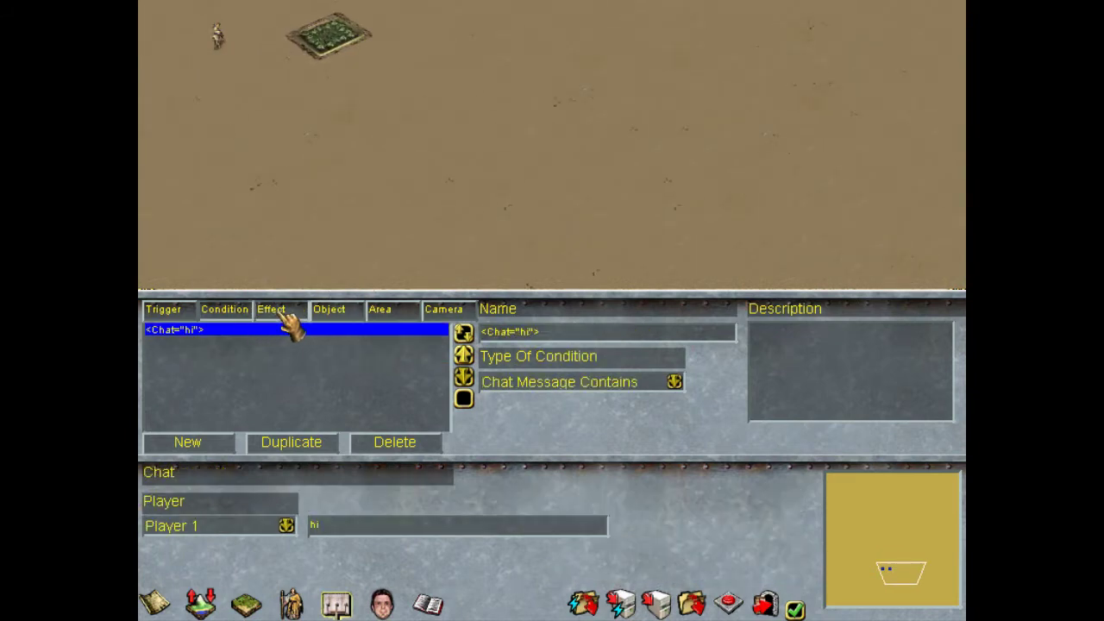
# Add an object effect with the Unit-Attribute action targeting the first Ming Cavalry216 object.
pyautogui.click(275, 311)
pyautogui.click(190, 442)
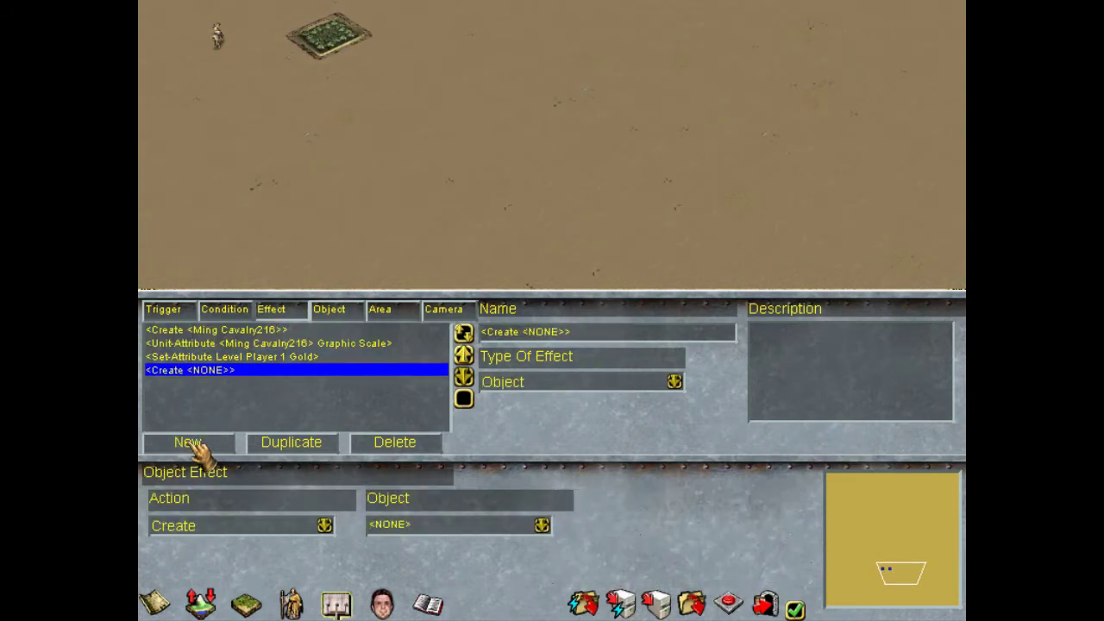
pyautogui.click(216, 526)
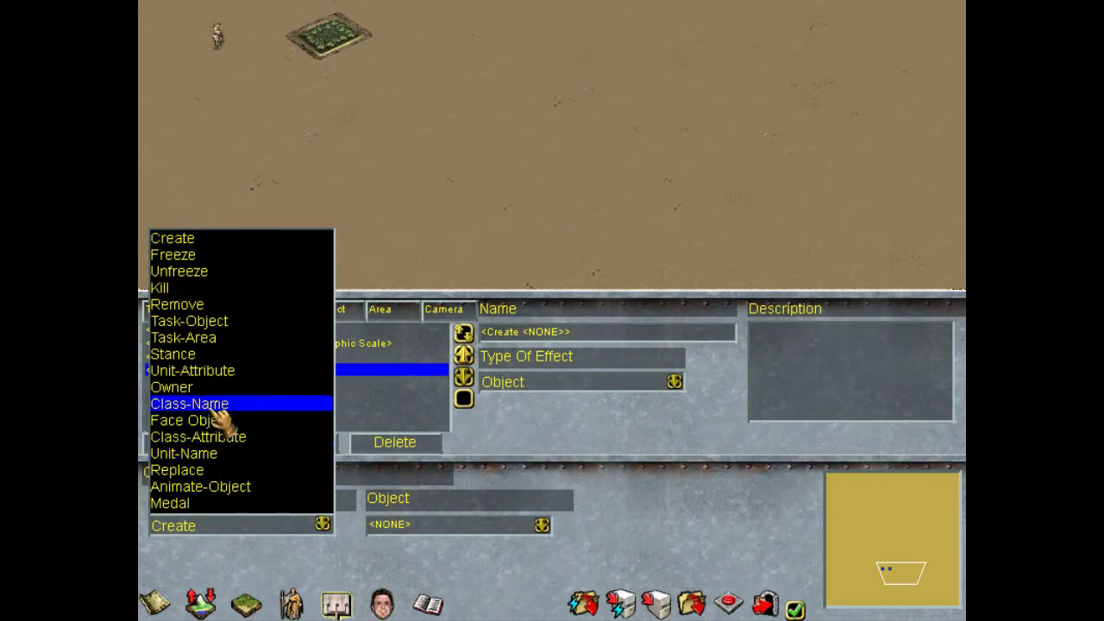
pyautogui.click(212, 373)
pyautogui.click(533, 528)
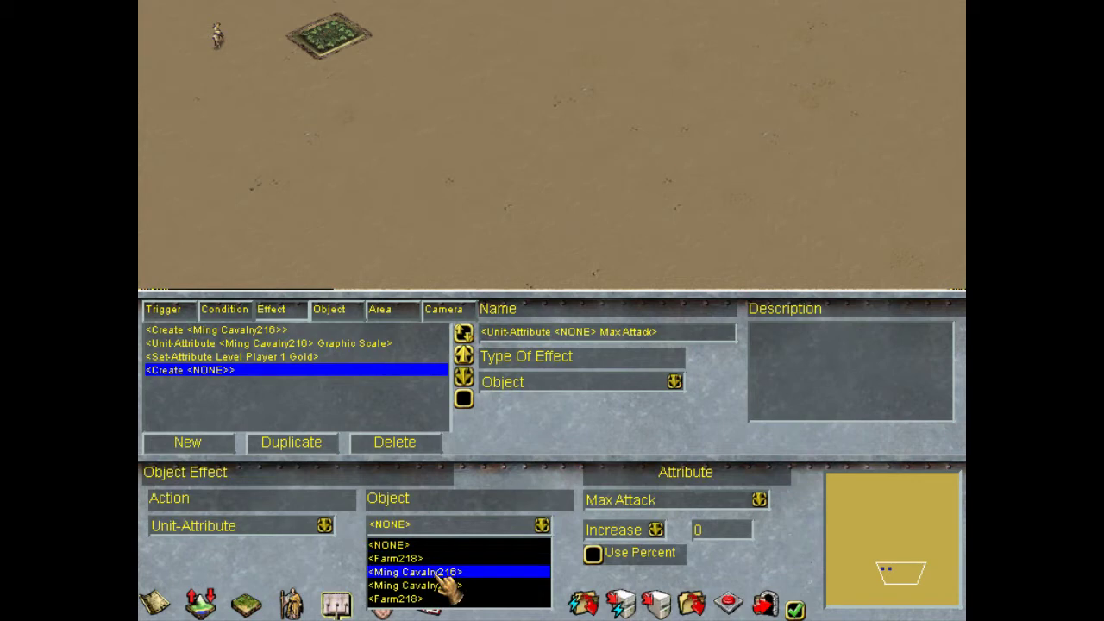
pyautogui.click(414, 572)
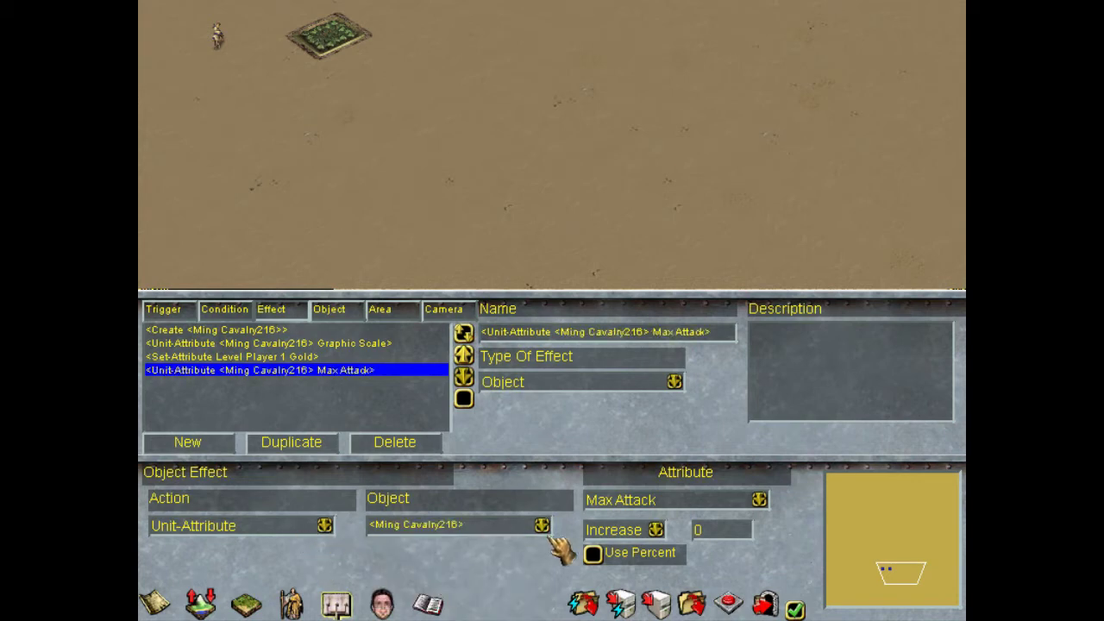
# Make the new effect increase Graphic Scale by 200 with Use Percent enabled.
pyautogui.click(639, 507)
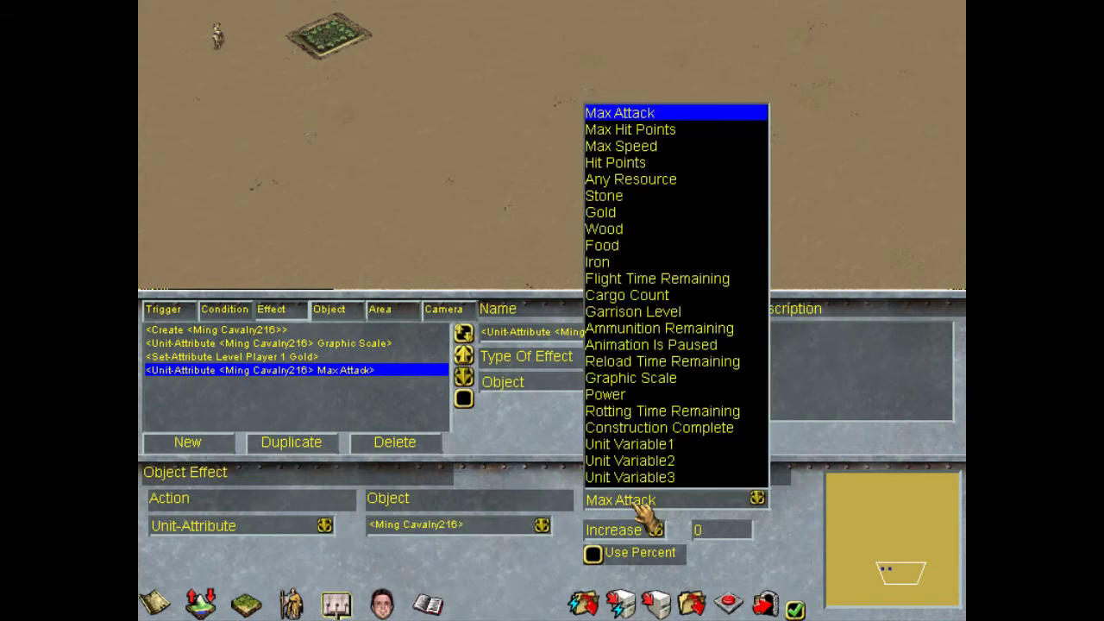
pyautogui.click(649, 380)
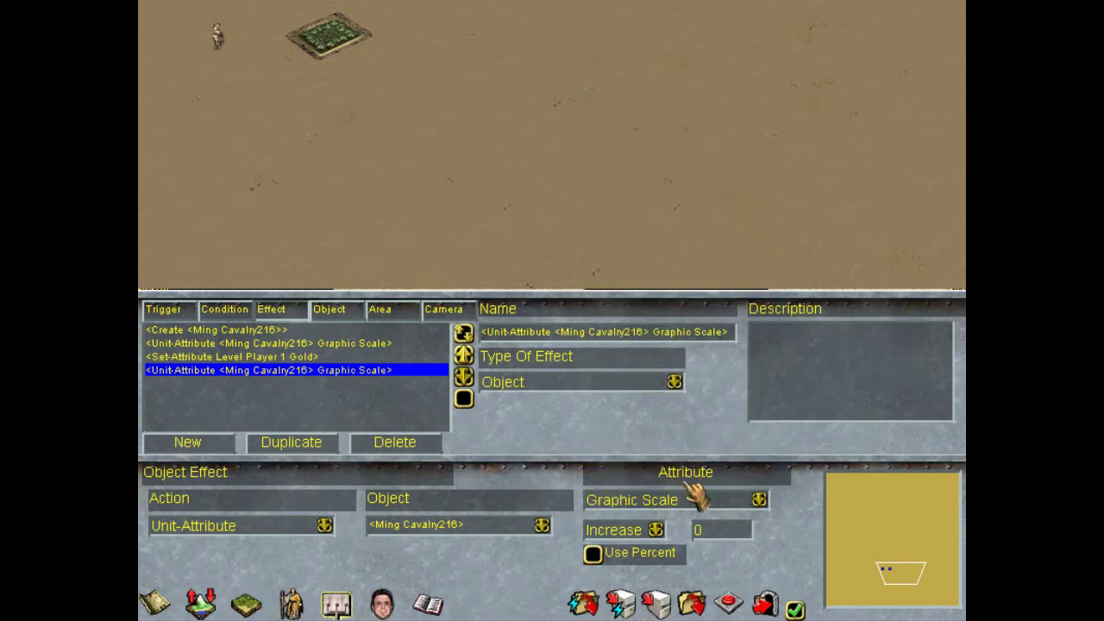
pyautogui.click(702, 532)
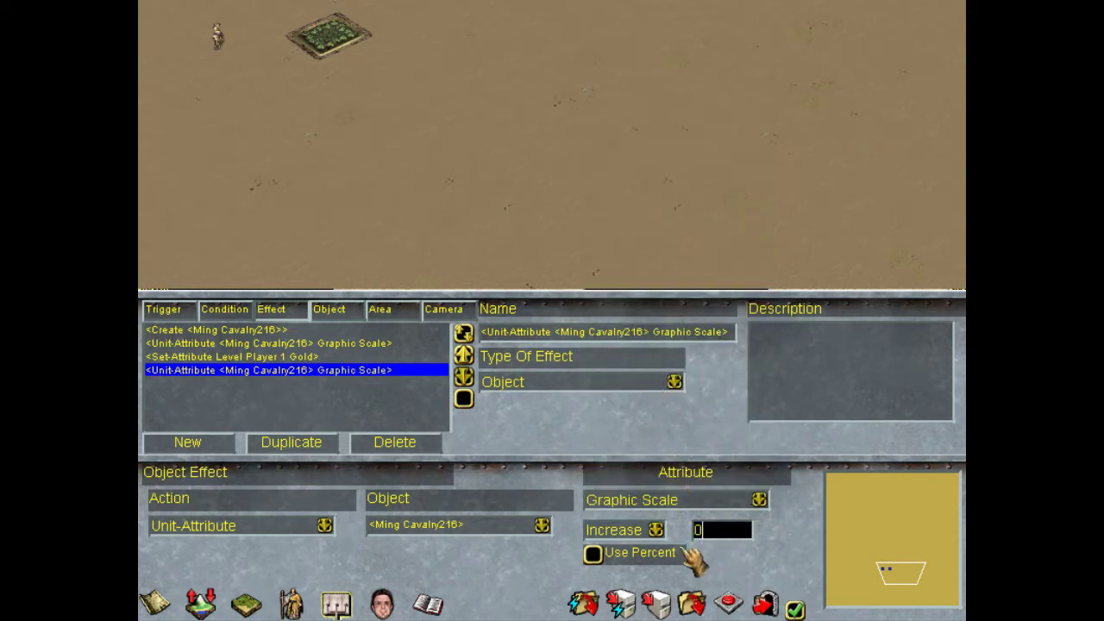
pyautogui.click(603, 559)
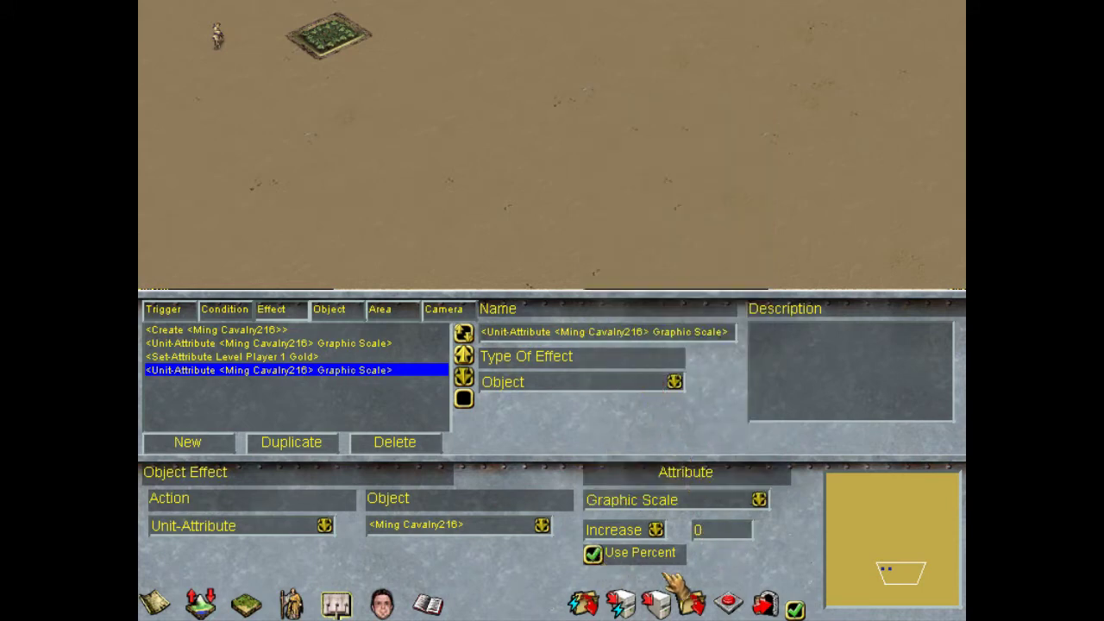
pyautogui.click(726, 533)
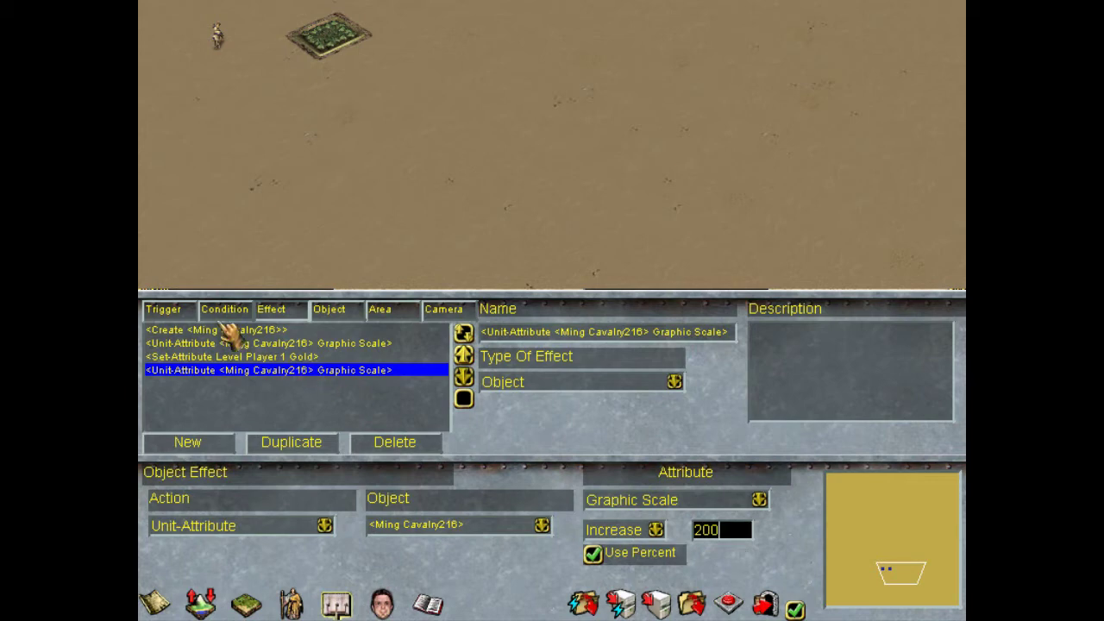
# Rename the new trigger Increase in size and make it run the last Unit-Attribute Ming Cavalry216 Graphic Scale effect in the list.
pyautogui.click(164, 308)
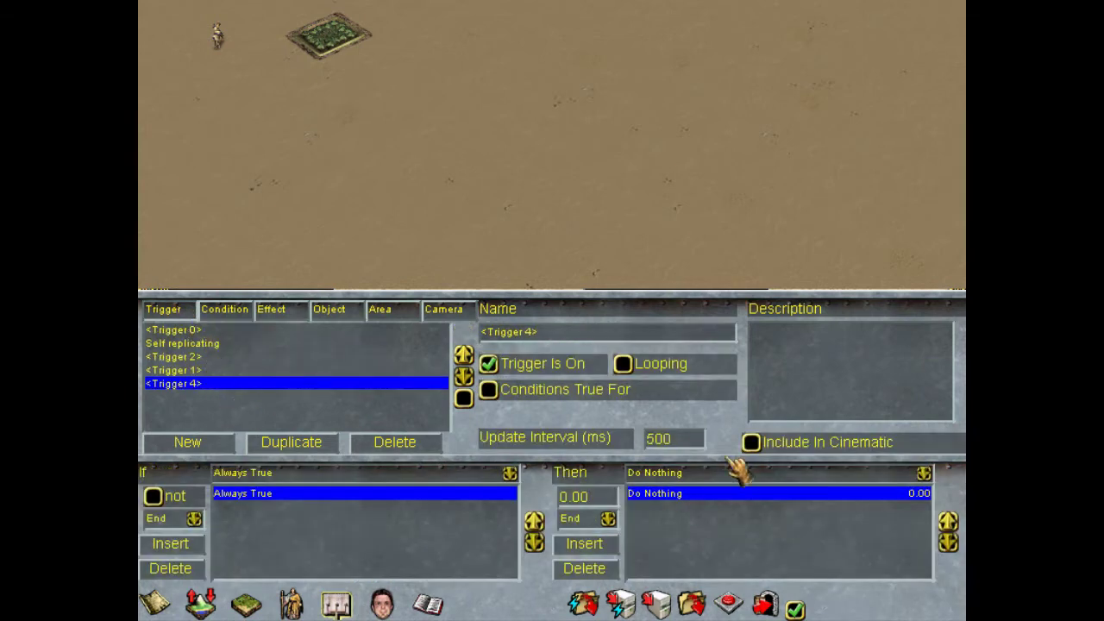
pyautogui.click(672, 335)
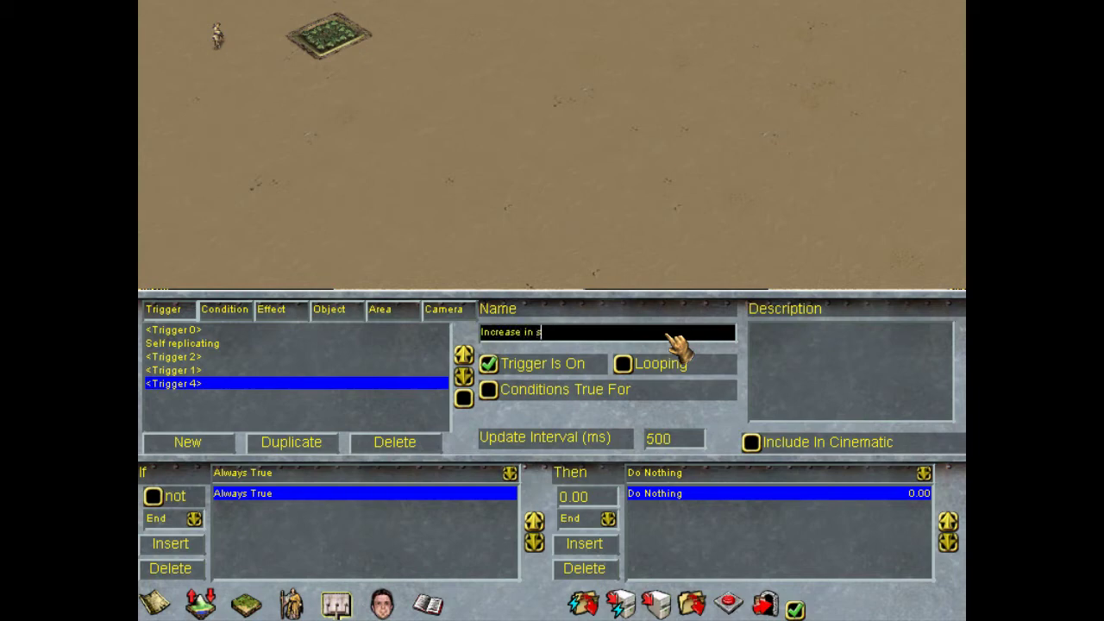
pyautogui.press('Return')
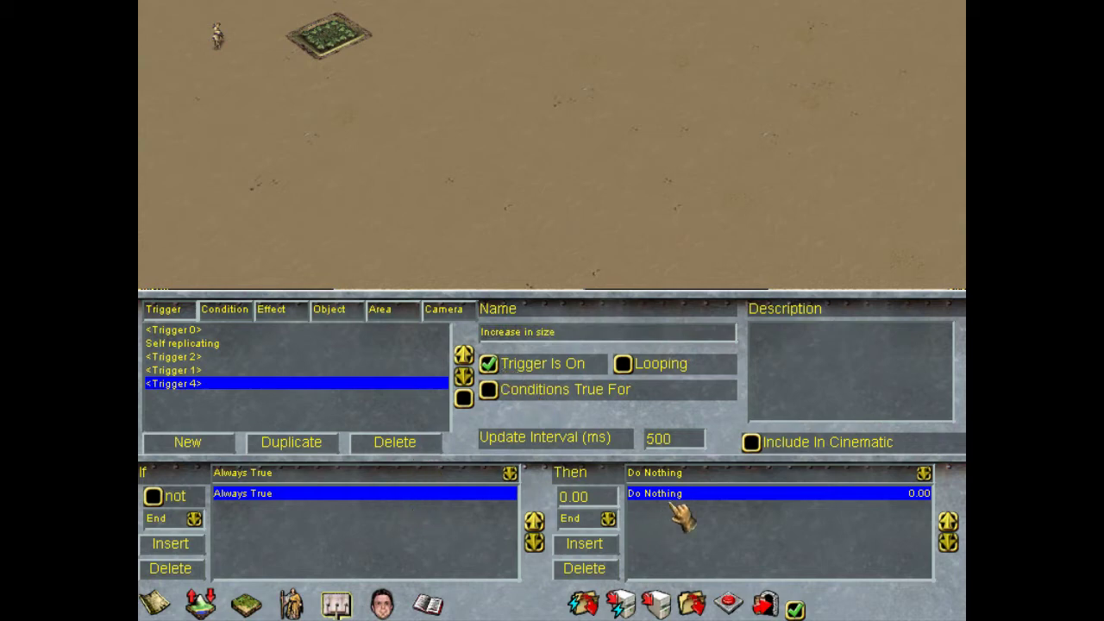
pyautogui.click(702, 491)
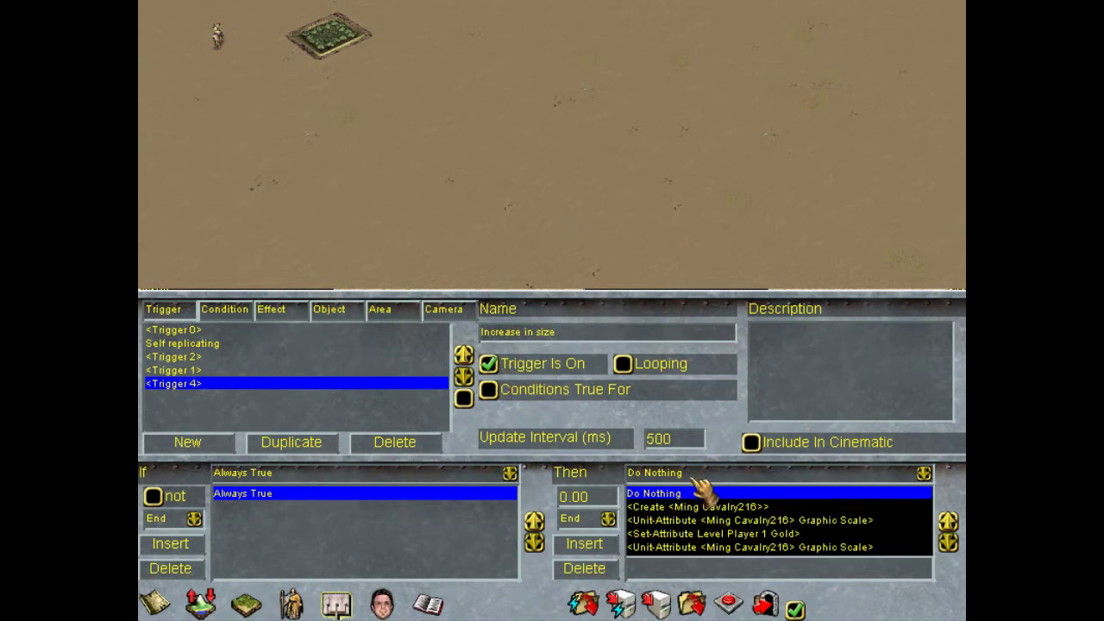
pyautogui.click(712, 548)
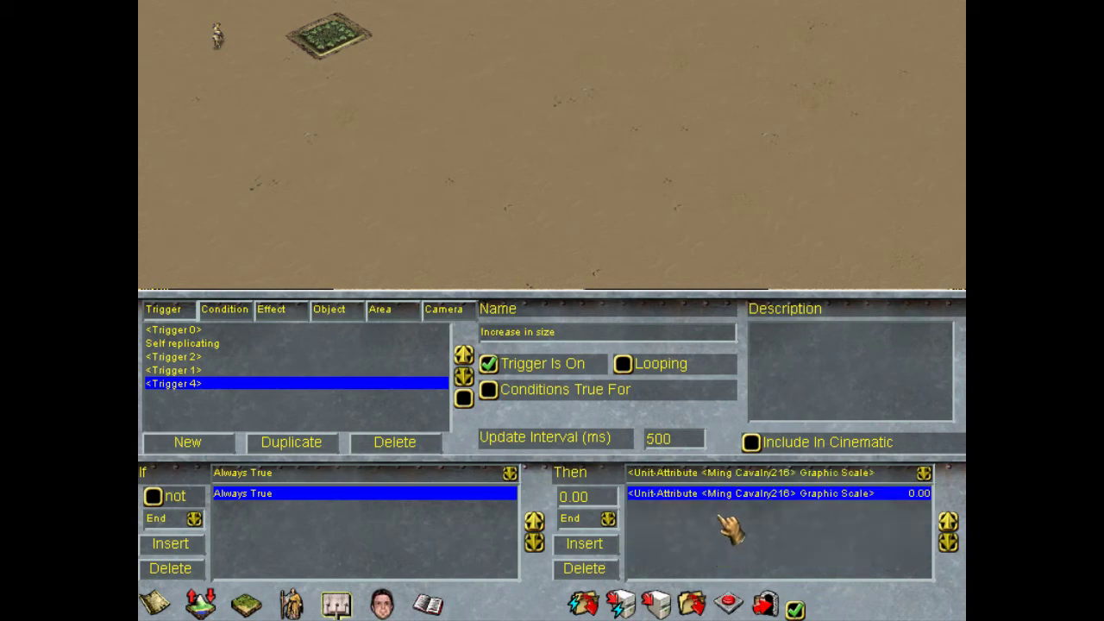
# Review the conditions and effects of Trigger 1 and Trigger 2.
pyautogui.click(185, 370)
pyautogui.click(192, 356)
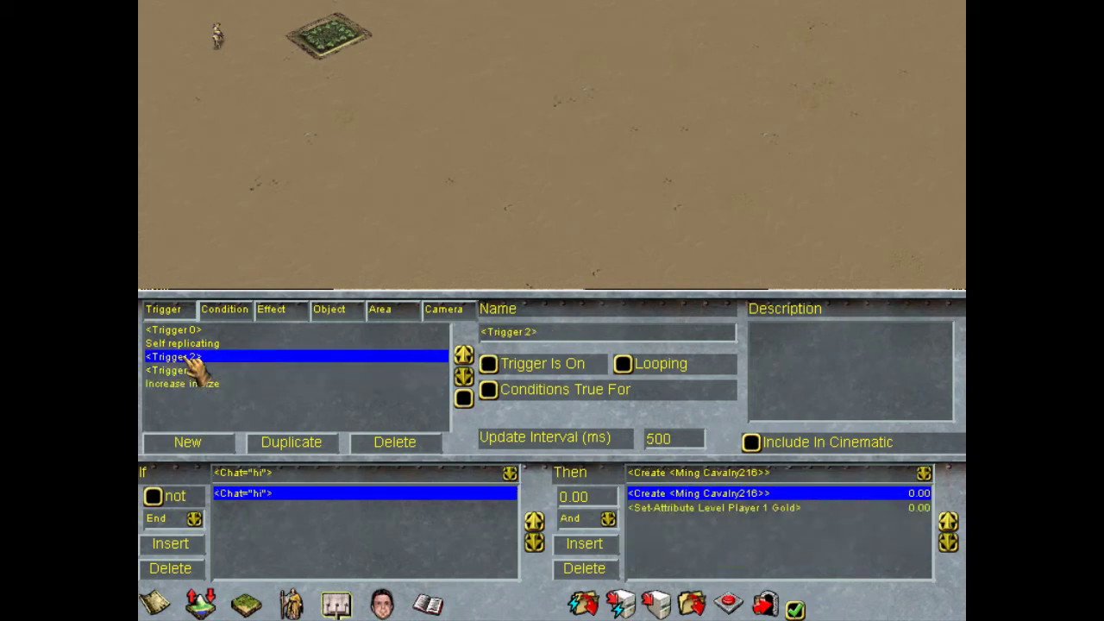
# Review the conditions and effects of the Trigger 0, Self replicating and Increase in size triggers.
pyautogui.click(197, 331)
pyautogui.click(201, 343)
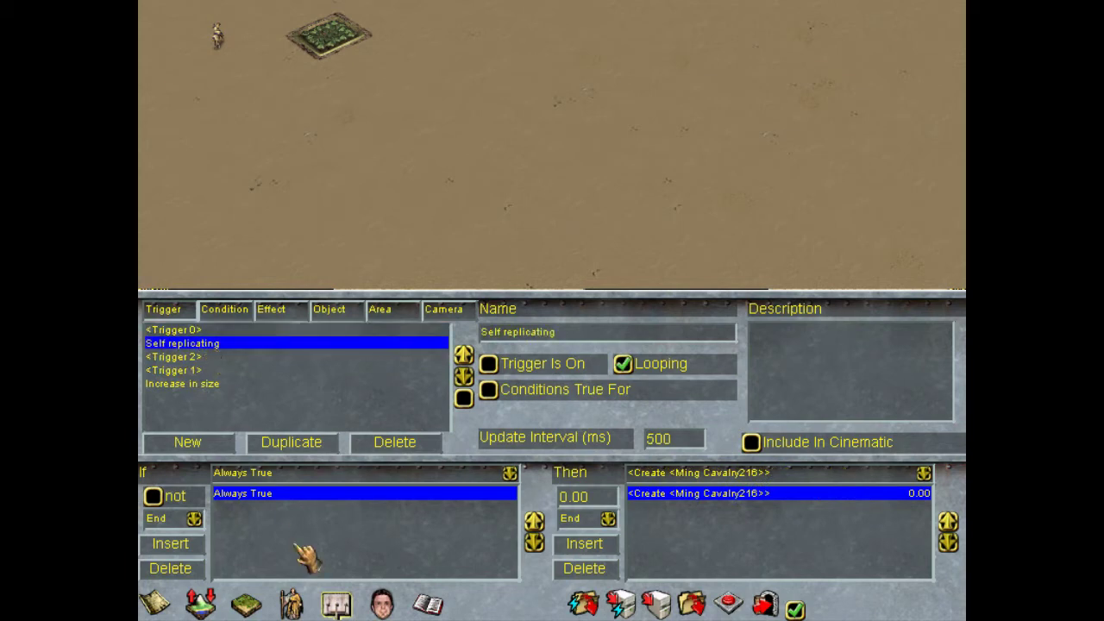
pyautogui.click(211, 384)
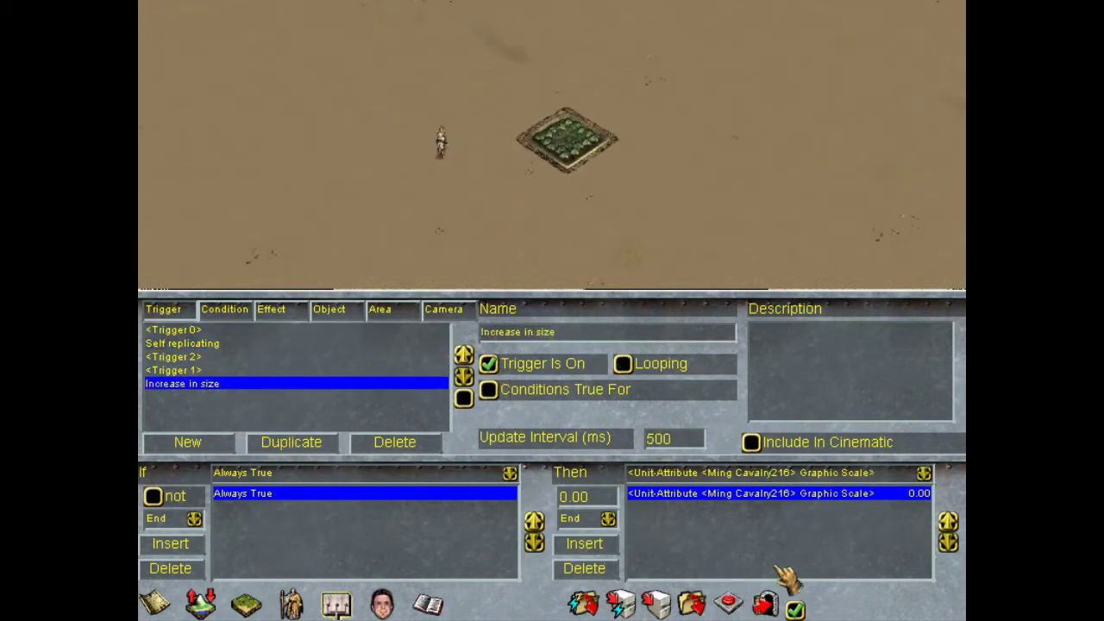
# Run a test of the scenario and order the Ming Cavalry to several spots around the farm.
pyautogui.click(730, 604)
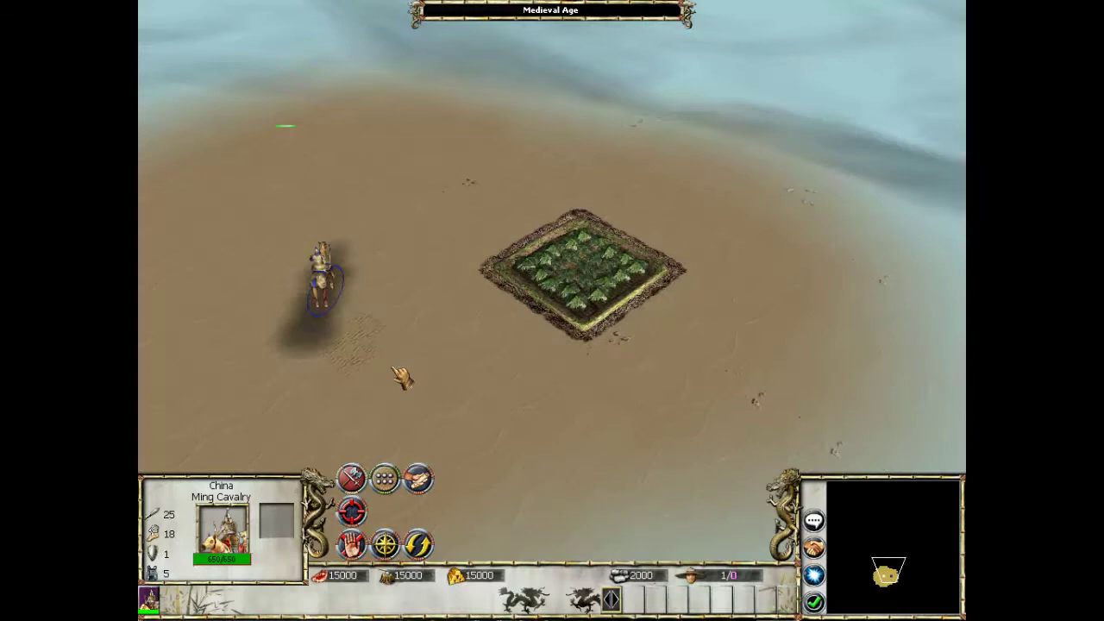
pyautogui.rightClick(400, 369)
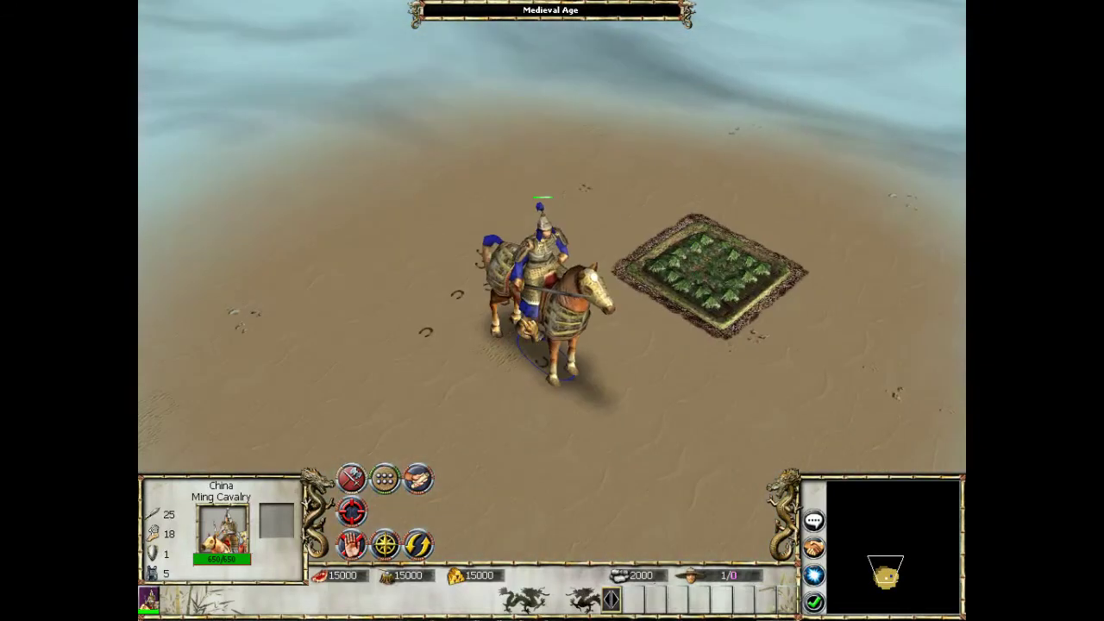
pyautogui.rightClick(489, 371)
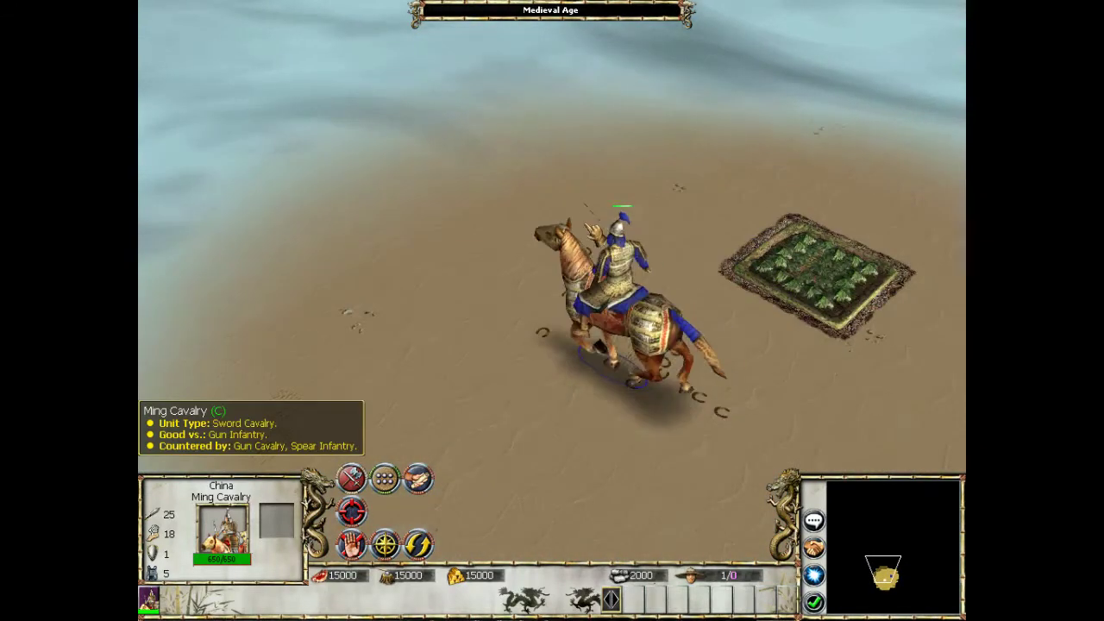
pyautogui.rightClick(438, 214)
pyautogui.rightClick(496, 345)
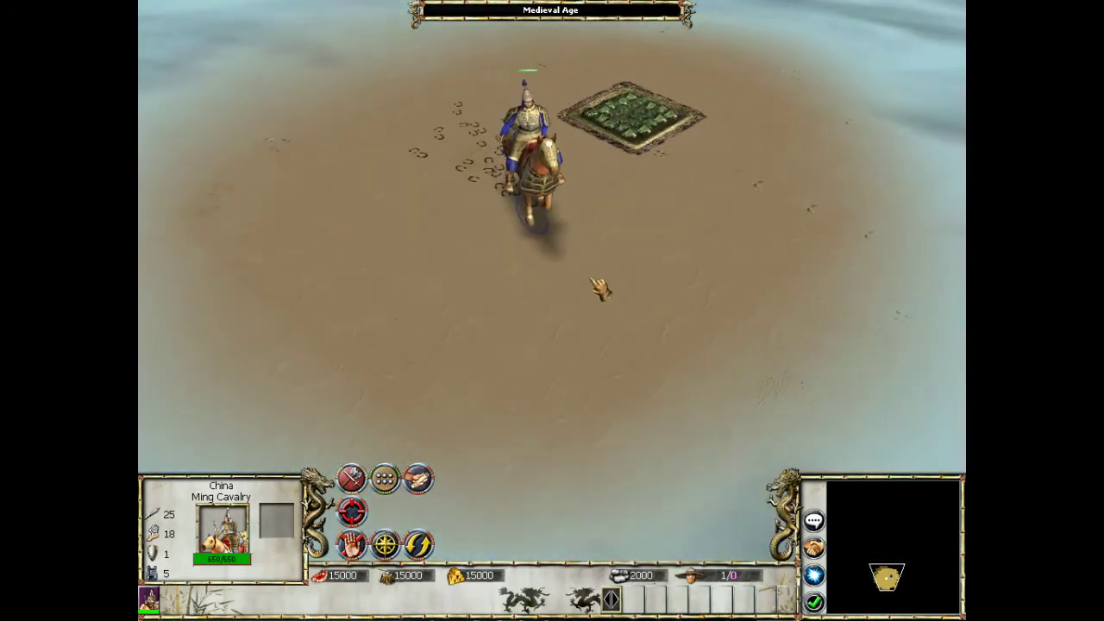
pyautogui.rightClick(594, 328)
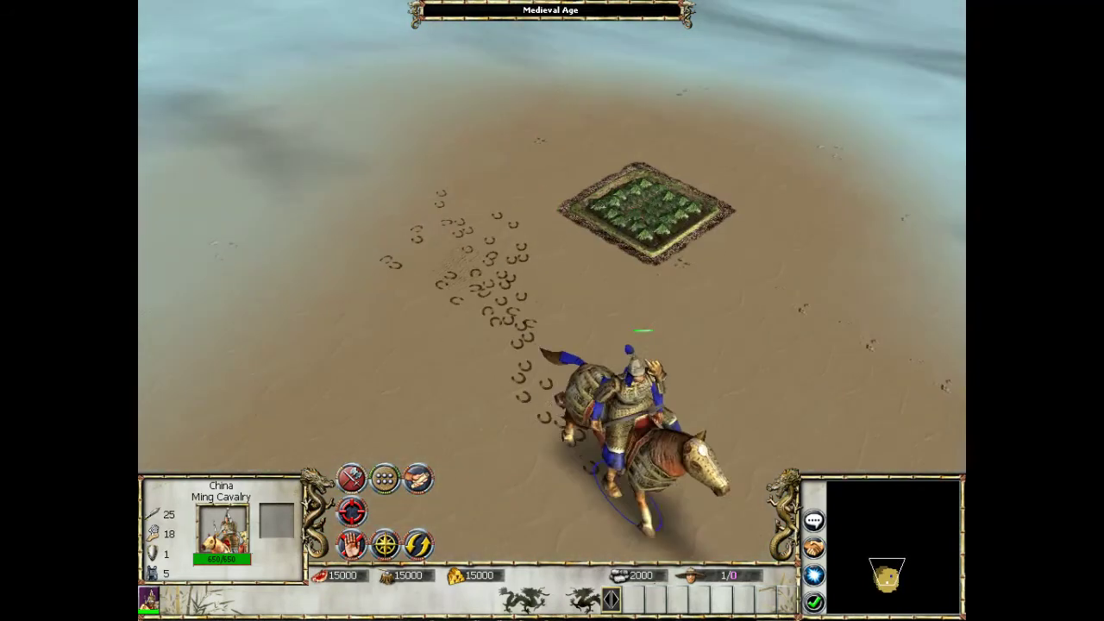
# Examine the Ming Cavalry's size beside the farm, deselect it, and end the test by returning to the editor.
pyautogui.press('Left')
pyautogui.press('Up')
pyautogui.press('Right')
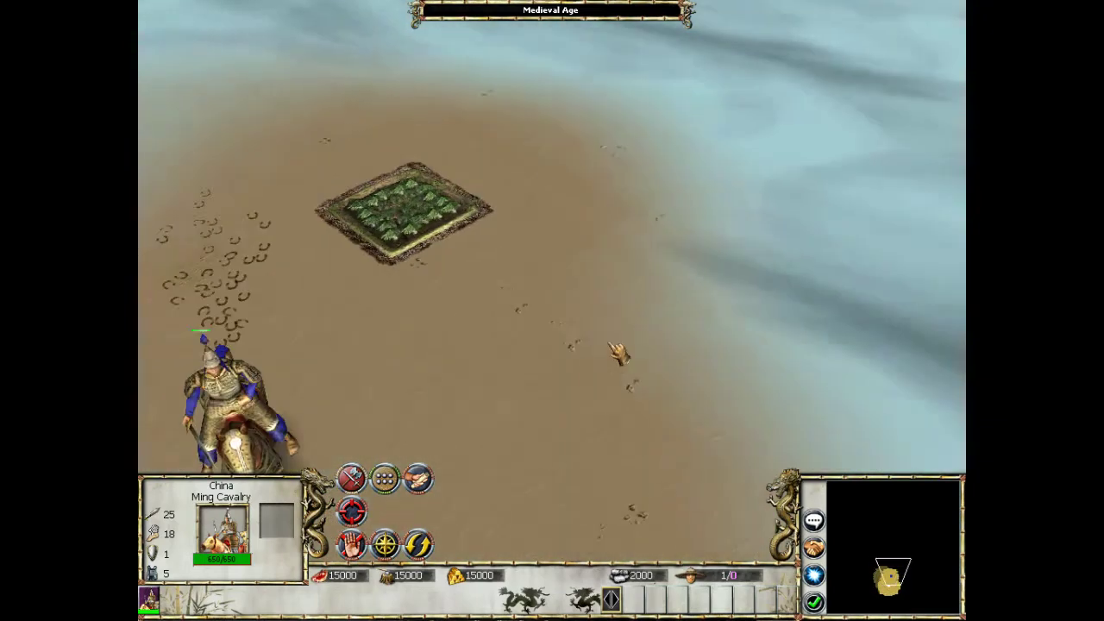
pyautogui.press('Left')
pyautogui.press('Down')
pyautogui.click(764, 337)
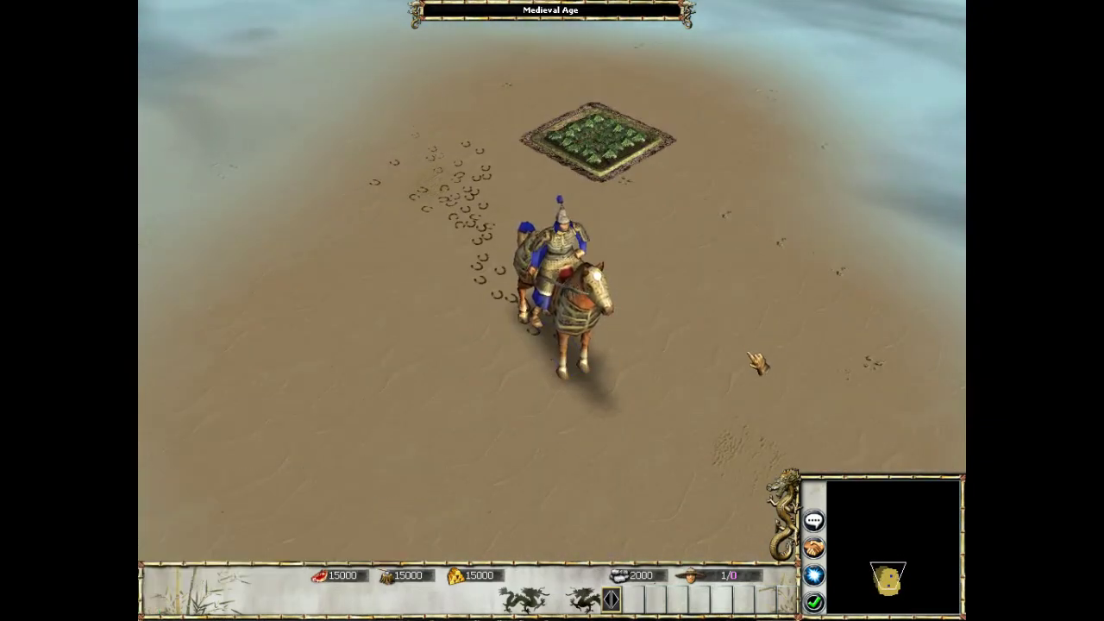
pyautogui.press('Escape')
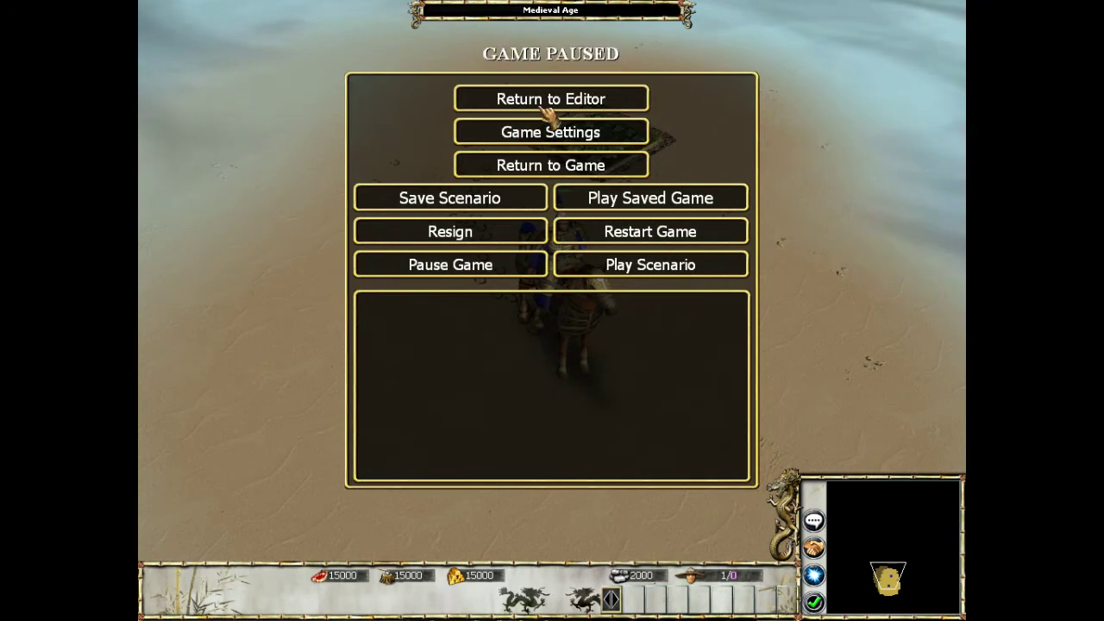
pyautogui.click(545, 99)
pyautogui.click(469, 379)
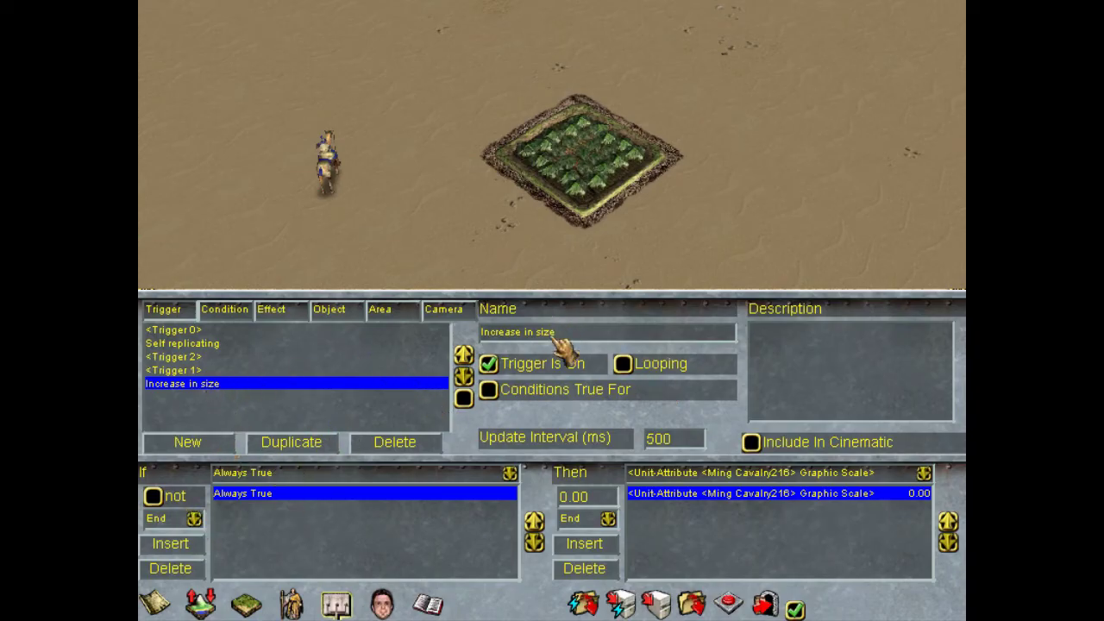
# Switch off the Increase in size trigger and create a new trigger.
pyautogui.click(493, 362)
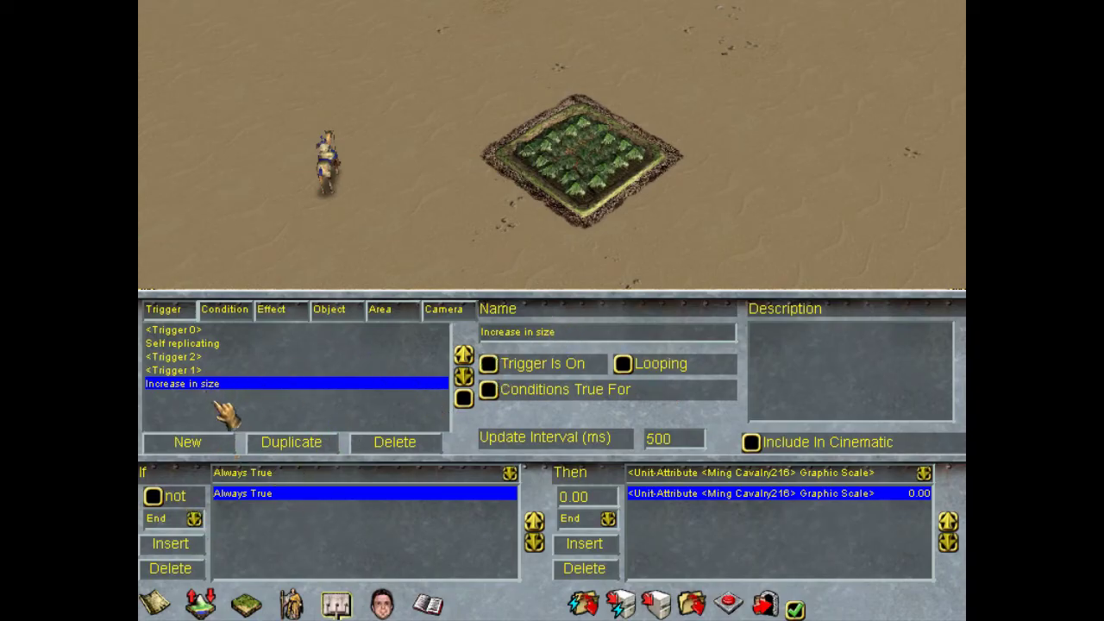
pyautogui.click(207, 445)
pyautogui.scroll(-4, 362, 273)
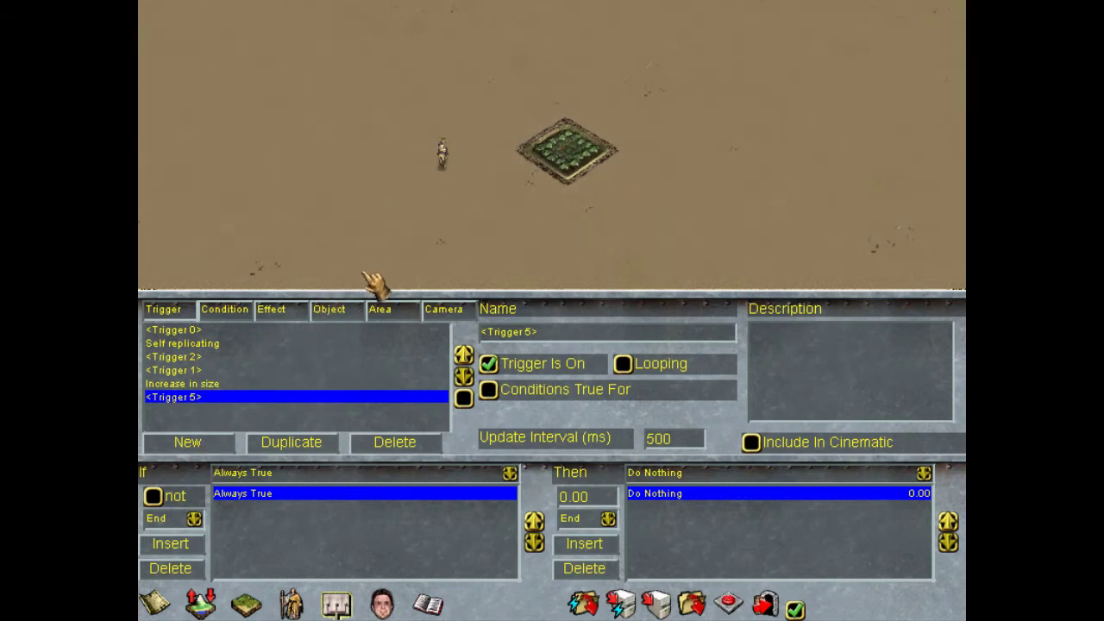
# Toggle the Looping option of Trigger 0.
pyautogui.click(197, 331)
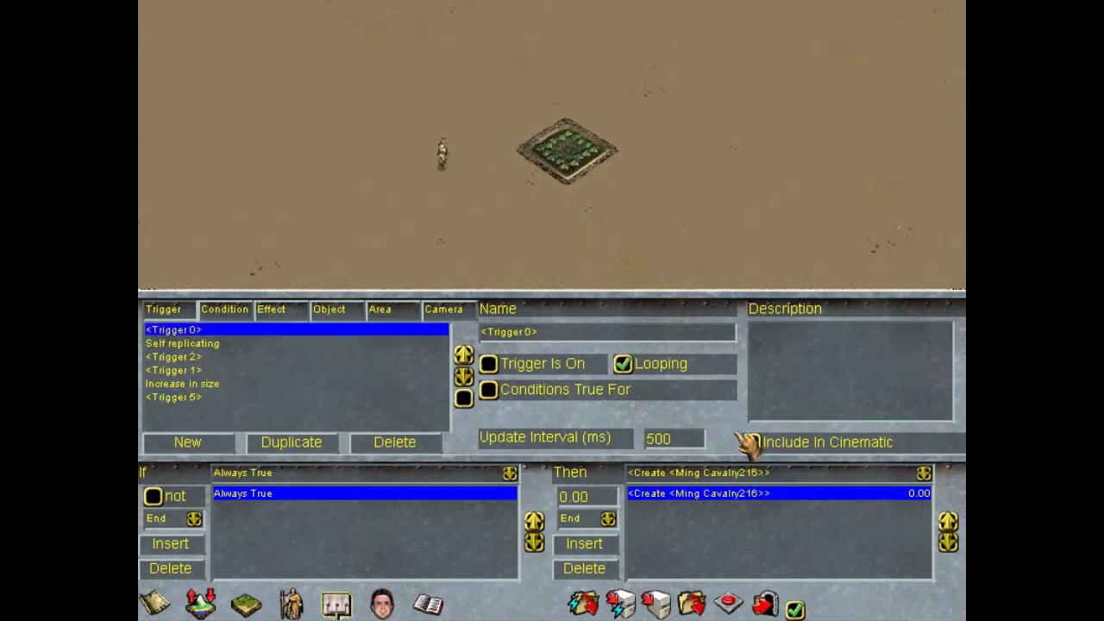
pyautogui.press('Up')
pyautogui.press('Down')
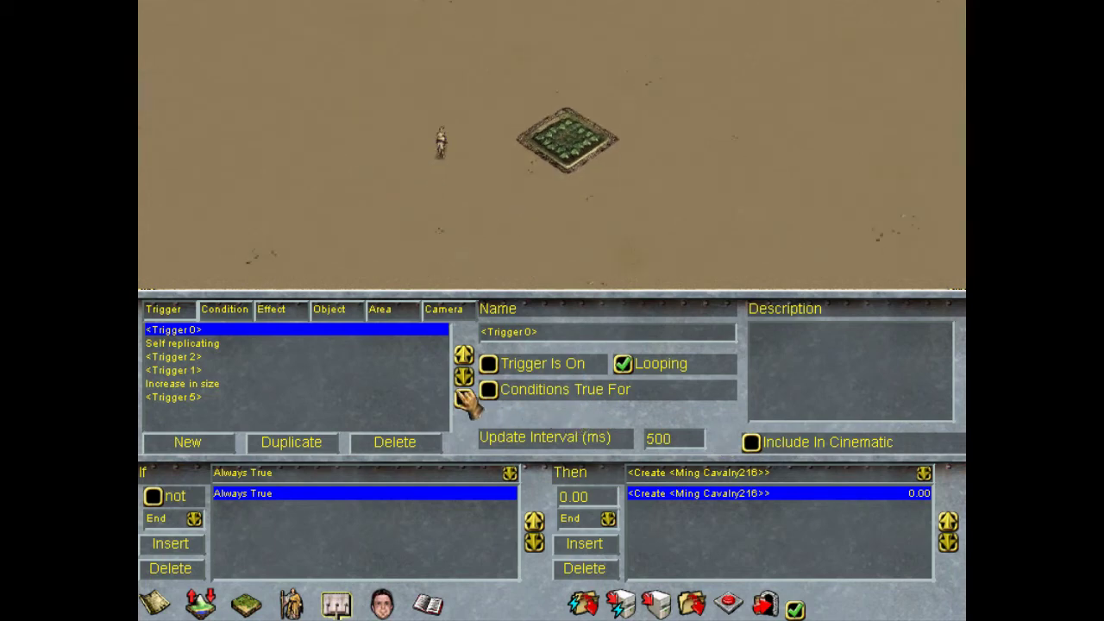
pyautogui.press('Left')
pyautogui.press('Right')
pyautogui.press('Down')
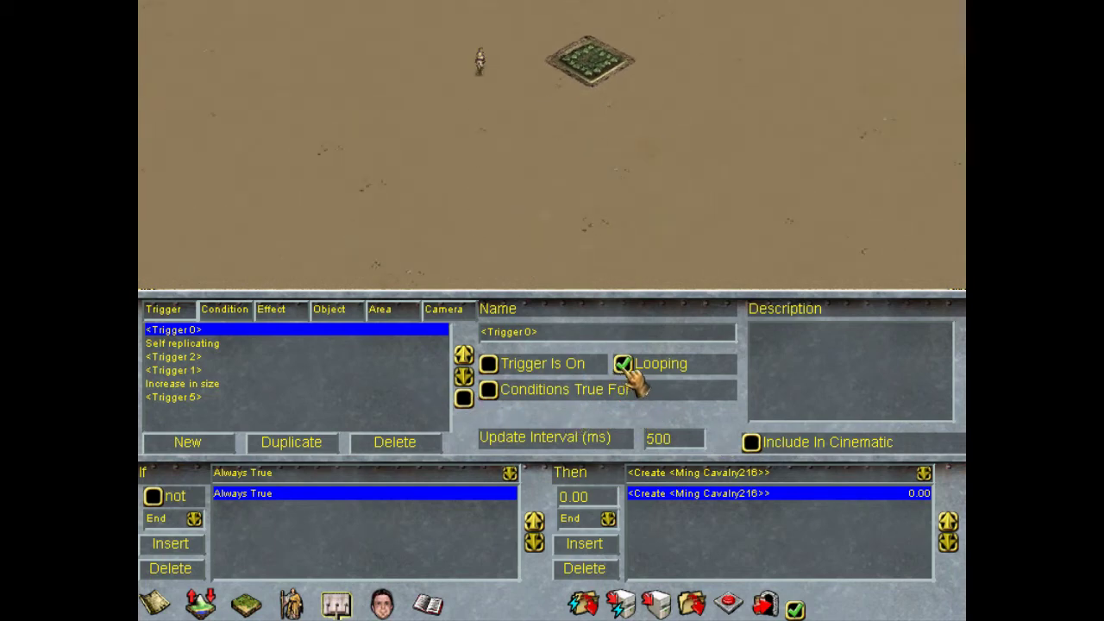
pyautogui.click(624, 365)
# Give the new Trigger 5 a name beginning with Buy so.
pyautogui.click(233, 371)
pyautogui.click(195, 399)
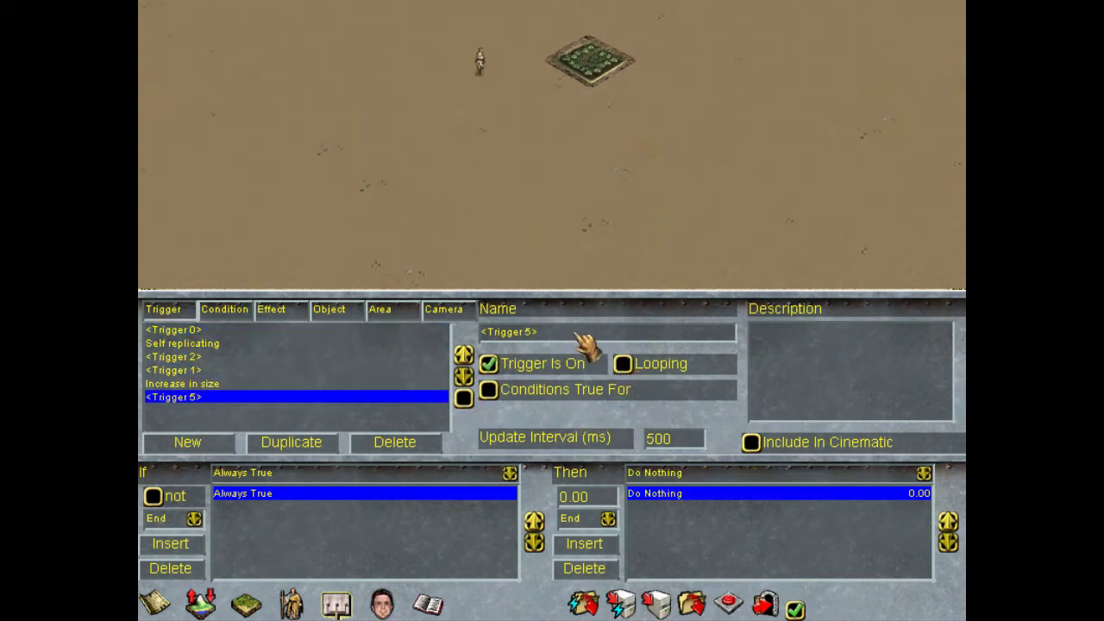
pyautogui.click(578, 335)
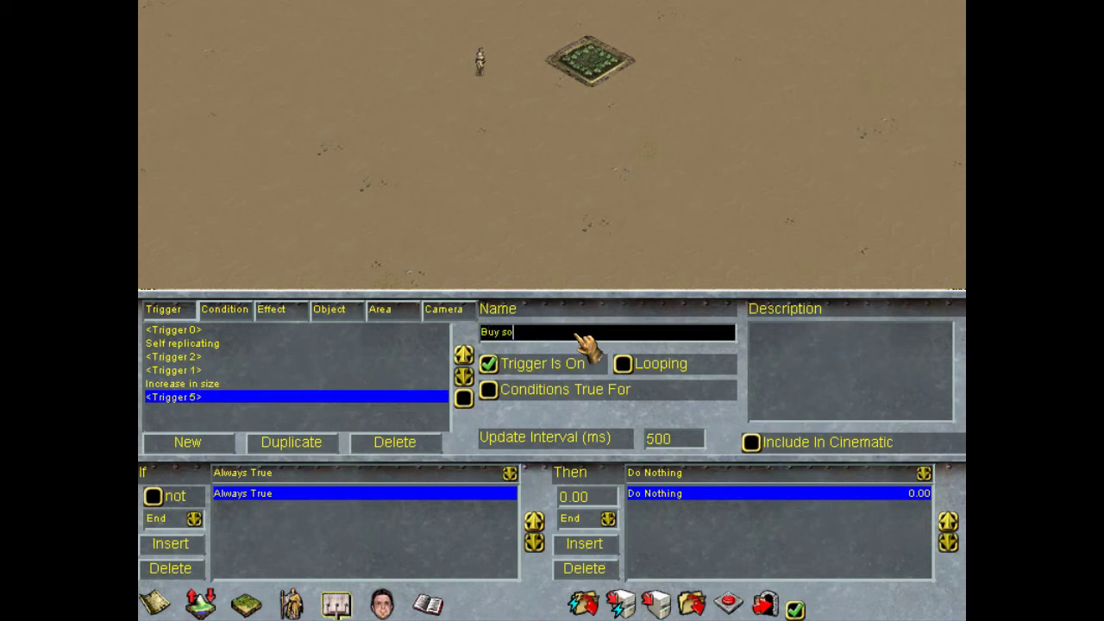
# Add a new effect to the scenario's effect list.
pyautogui.click(300, 311)
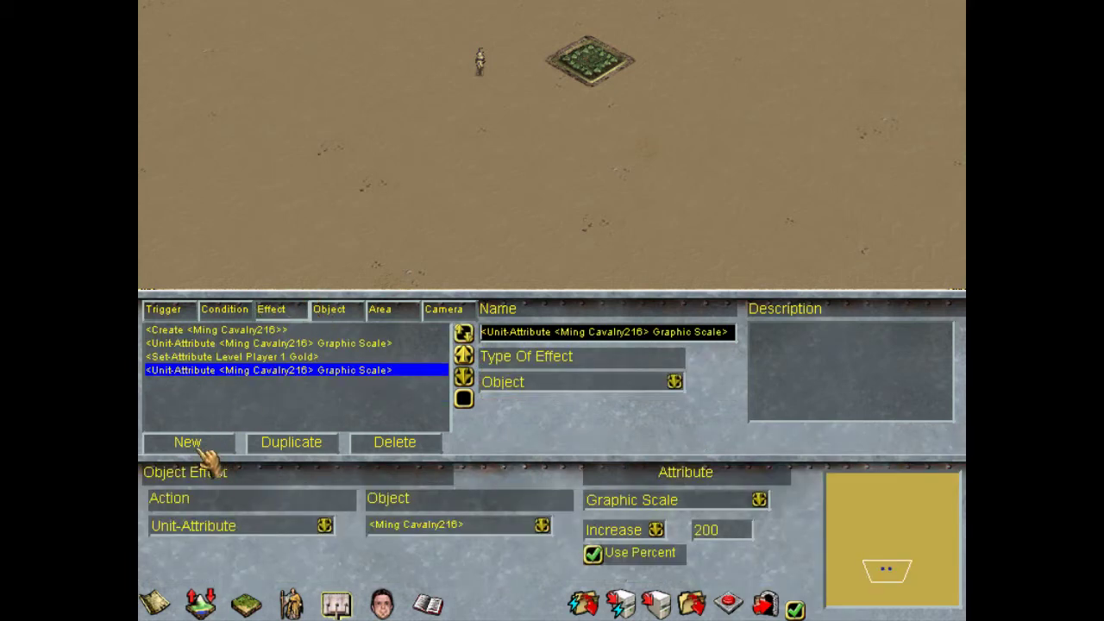
pyautogui.click(205, 452)
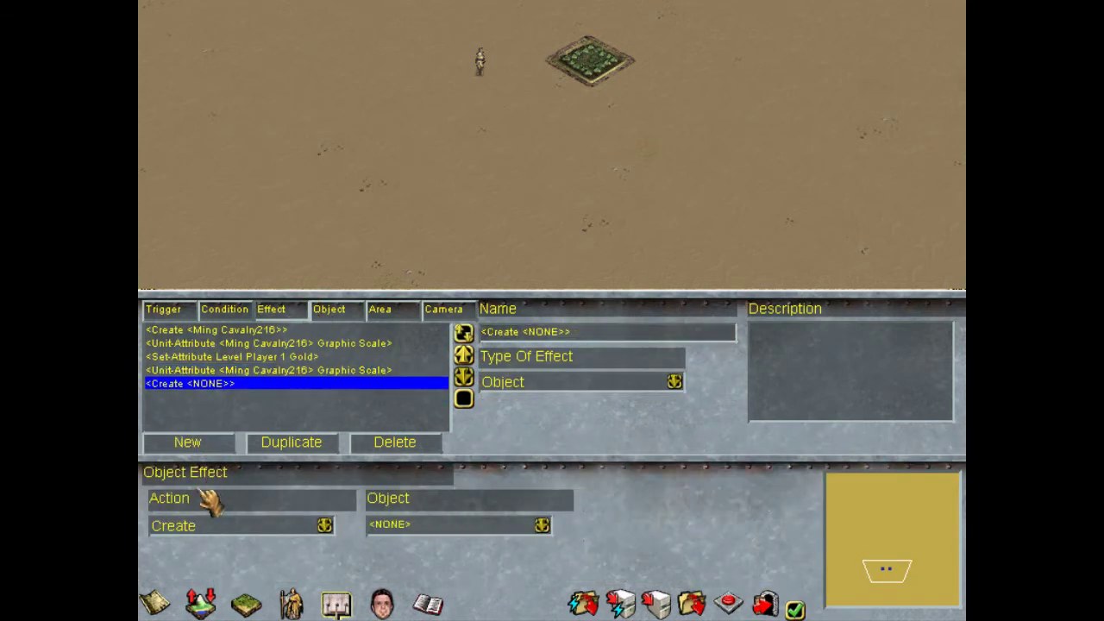
pyautogui.click(215, 526)
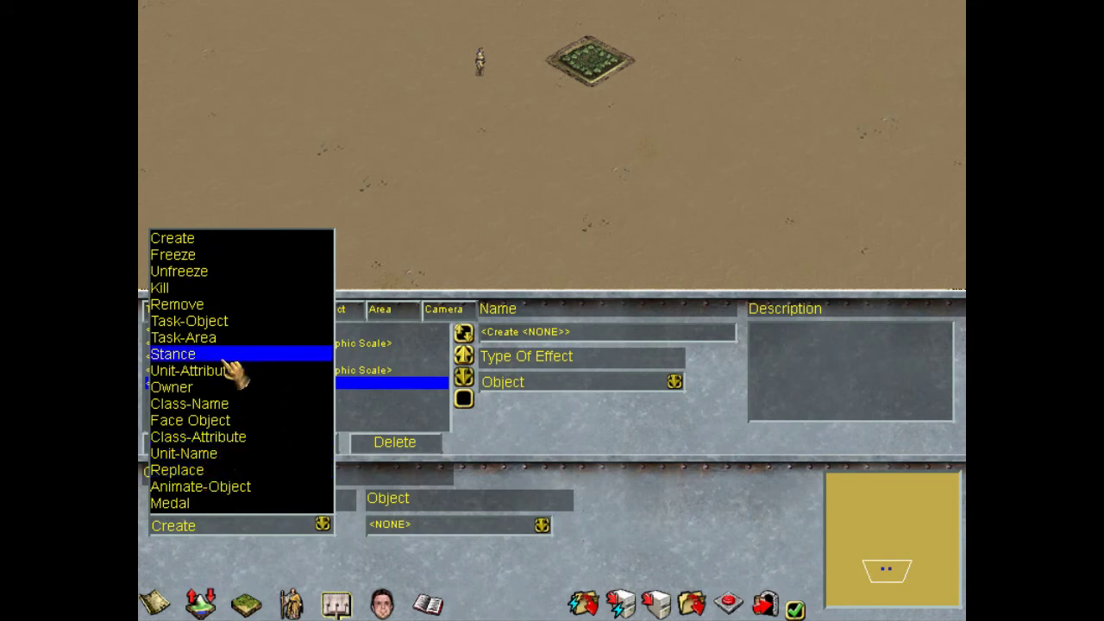
pyautogui.click(204, 389)
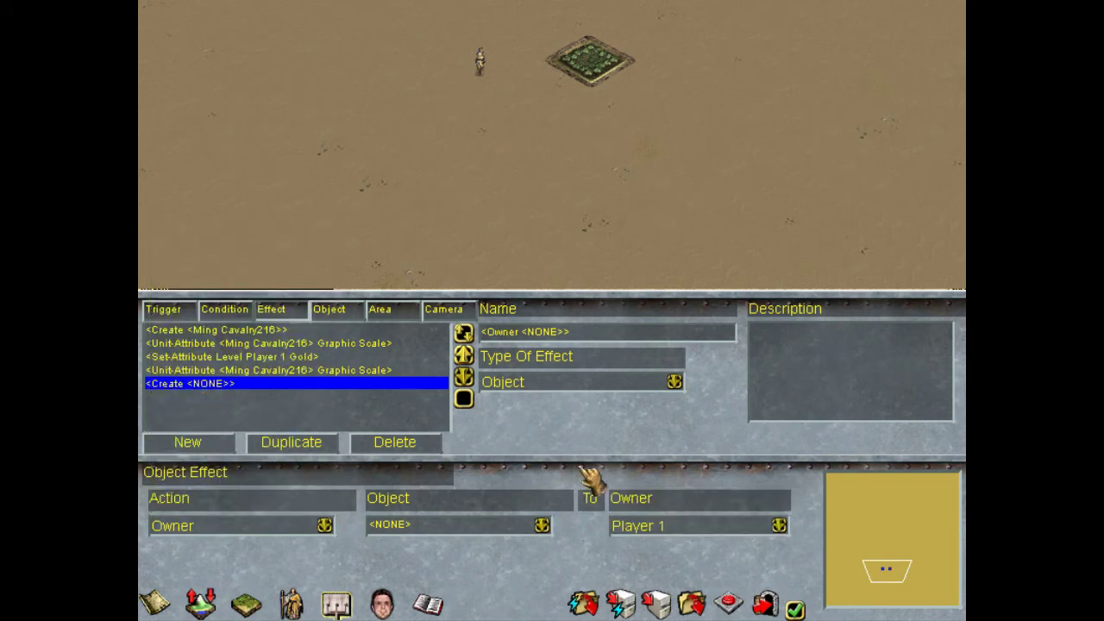
pyautogui.click(527, 526)
pyautogui.click(485, 509)
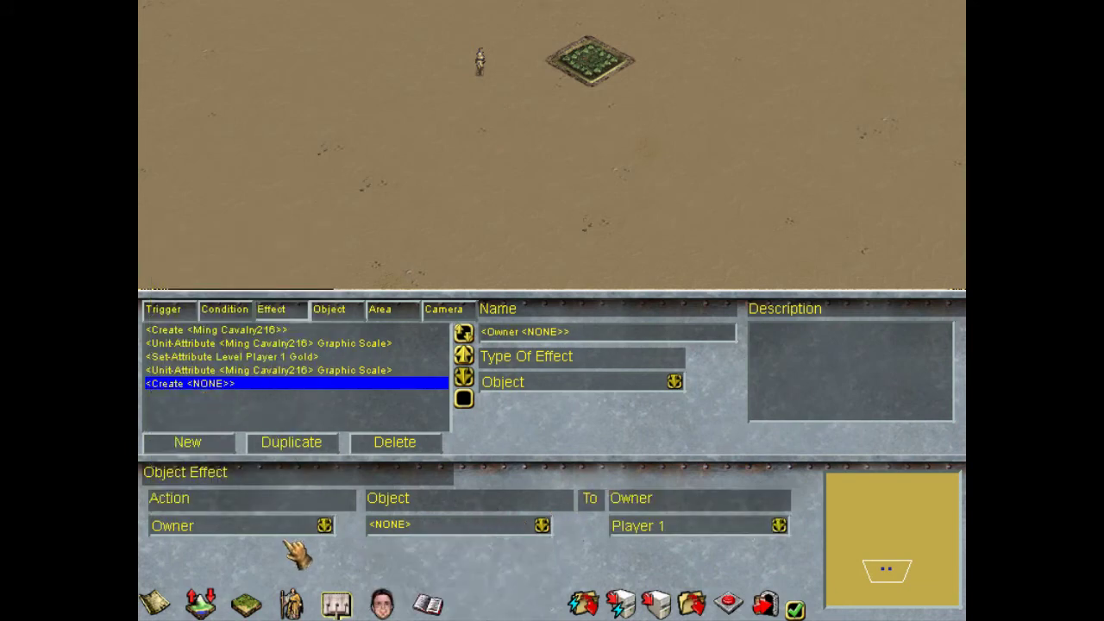
# Make the new effect a Player effect with the Set-Attribute Level action.
pyautogui.click(528, 387)
pyautogui.click(509, 420)
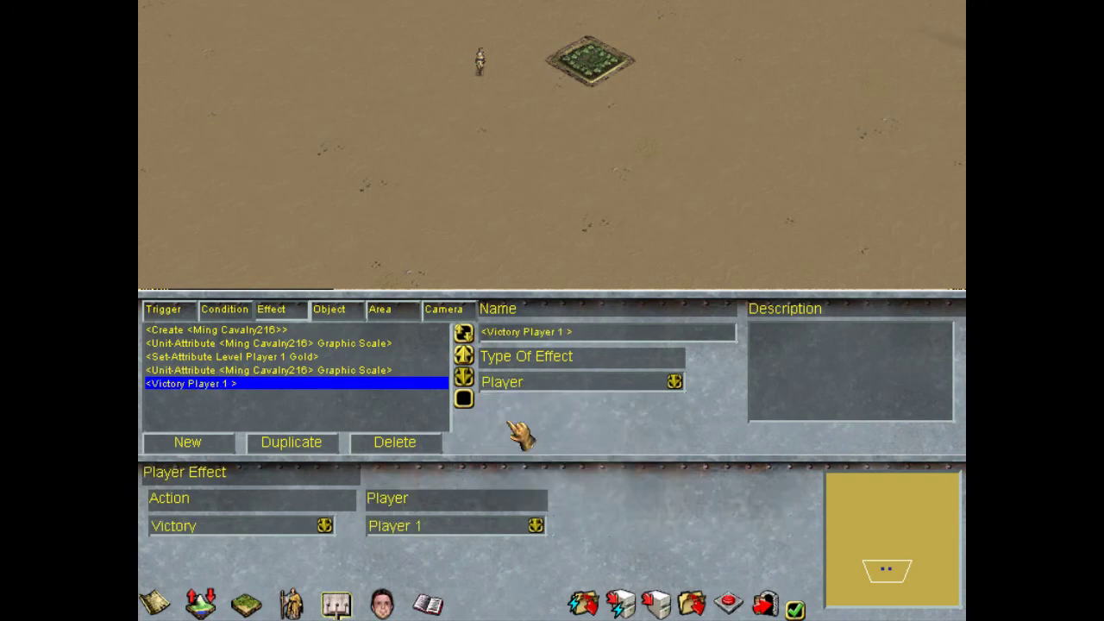
pyautogui.click(249, 528)
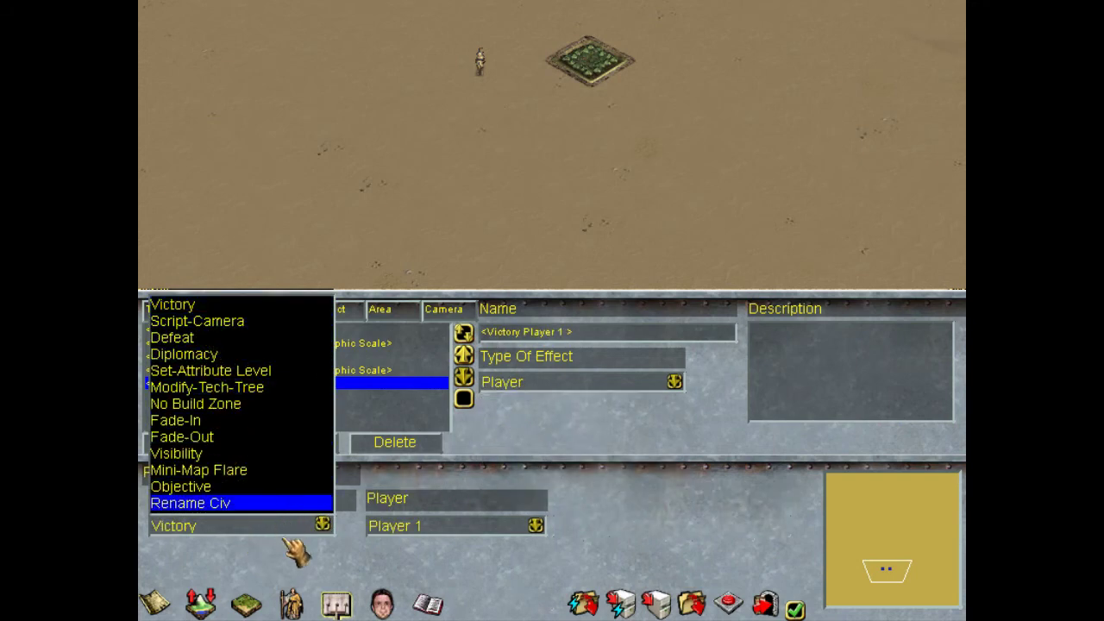
pyautogui.click(345, 566)
pyautogui.click(593, 384)
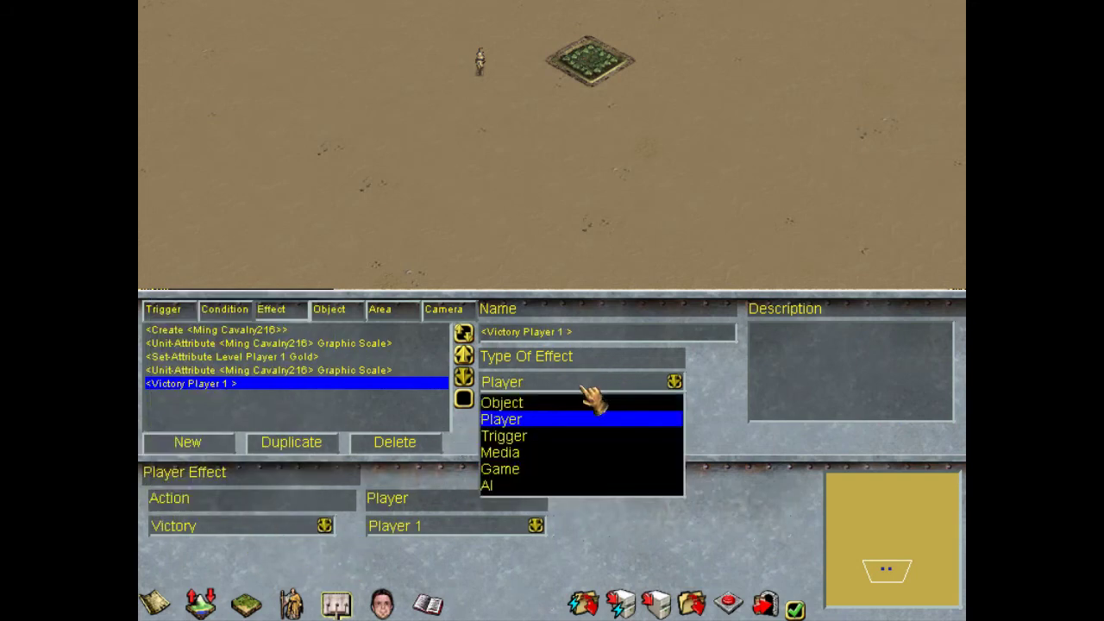
pyautogui.click(543, 423)
pyautogui.click(298, 528)
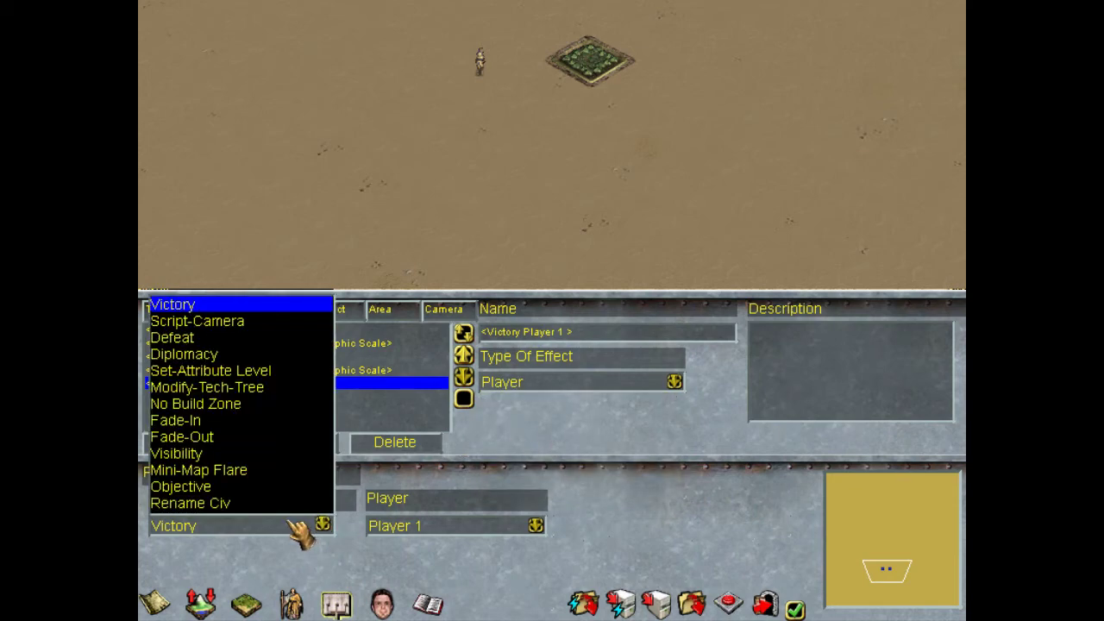
pyautogui.click(246, 372)
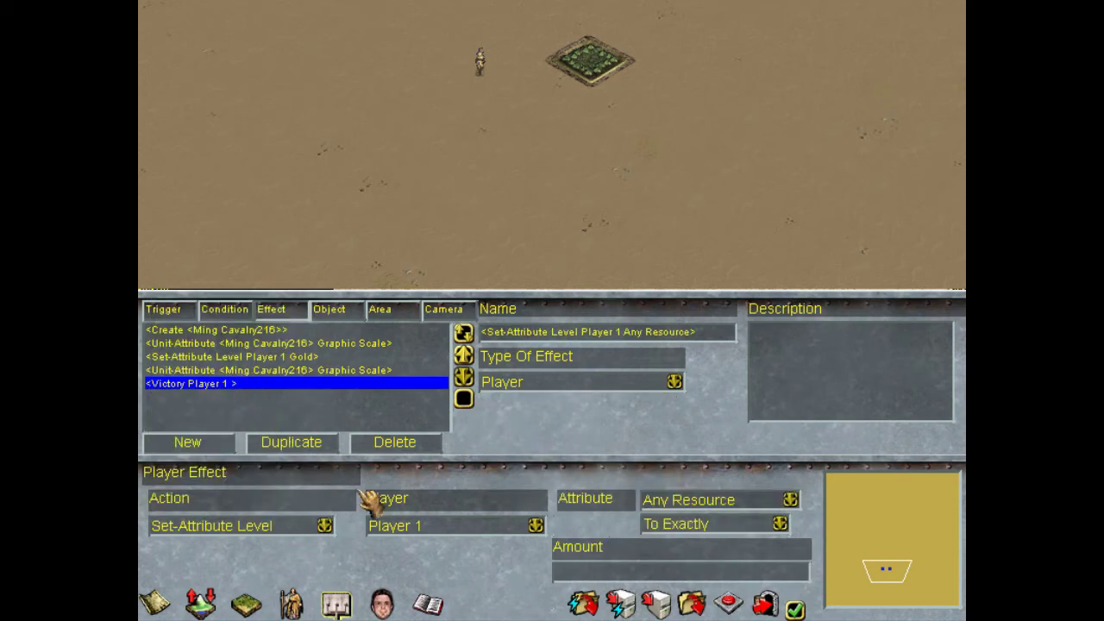
# Set the effect to decrease Player 1's Gold by 200.
pyautogui.click(457, 527)
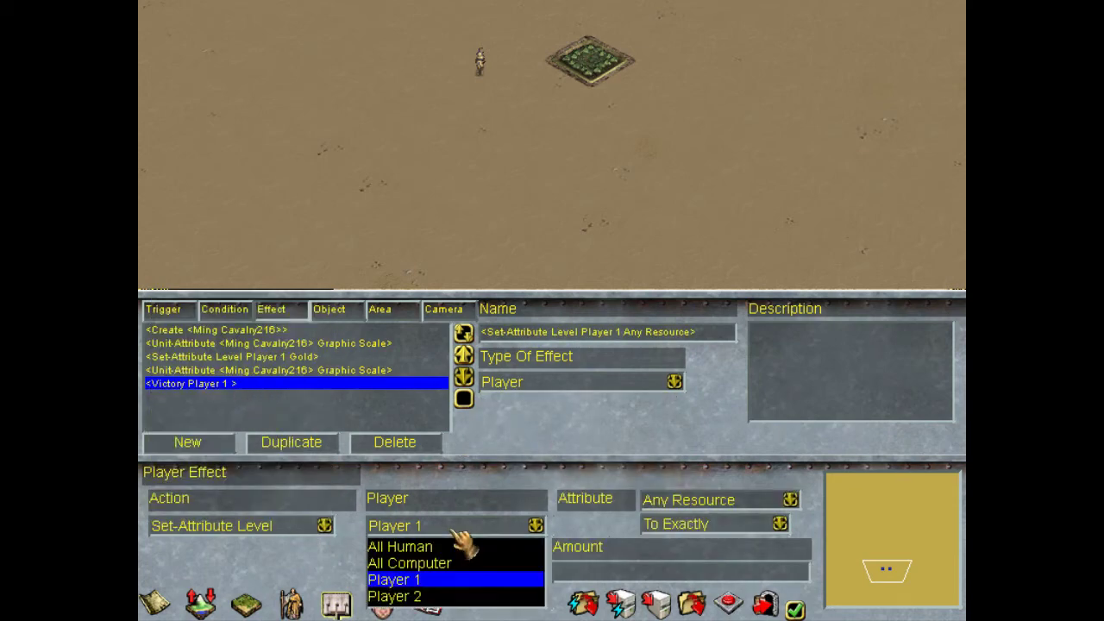
pyautogui.click(422, 581)
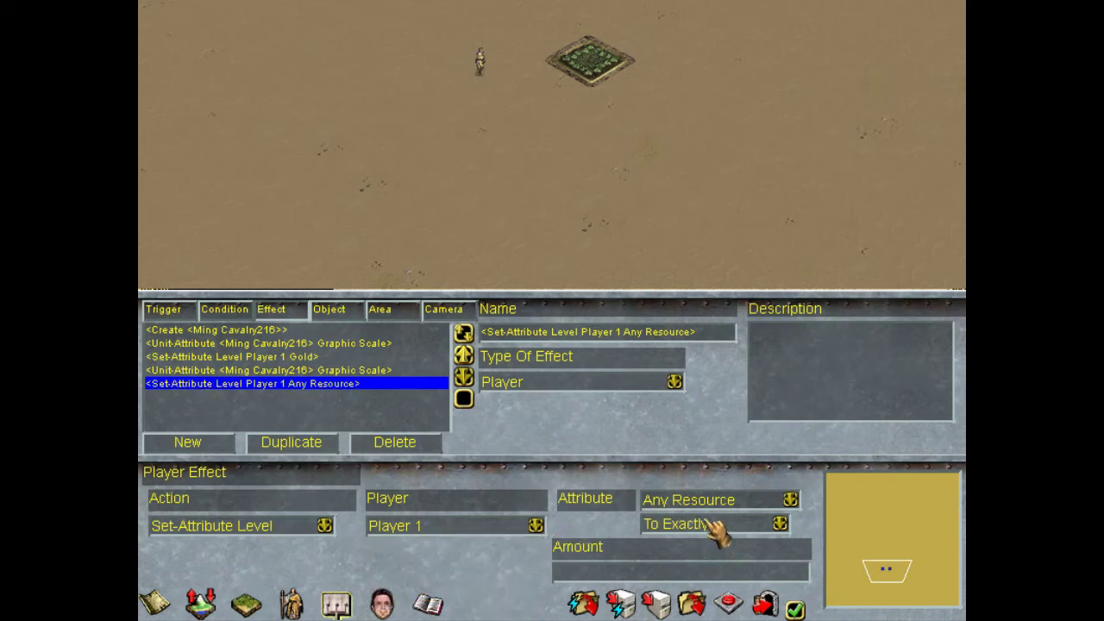
pyautogui.click(435, 528)
pyautogui.click(433, 530)
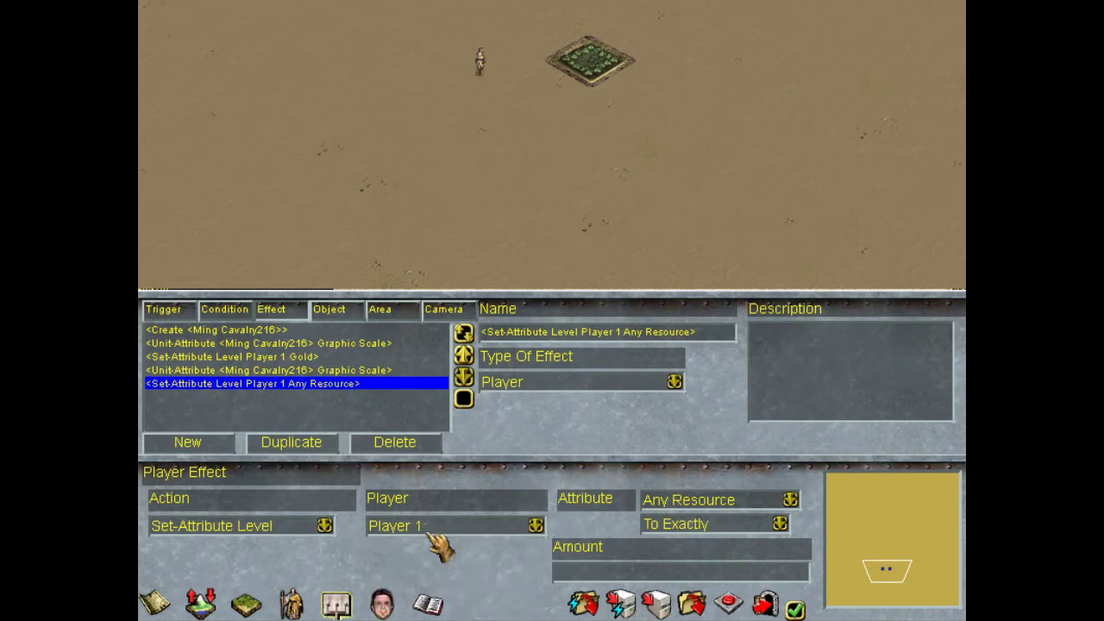
pyautogui.click(709, 502)
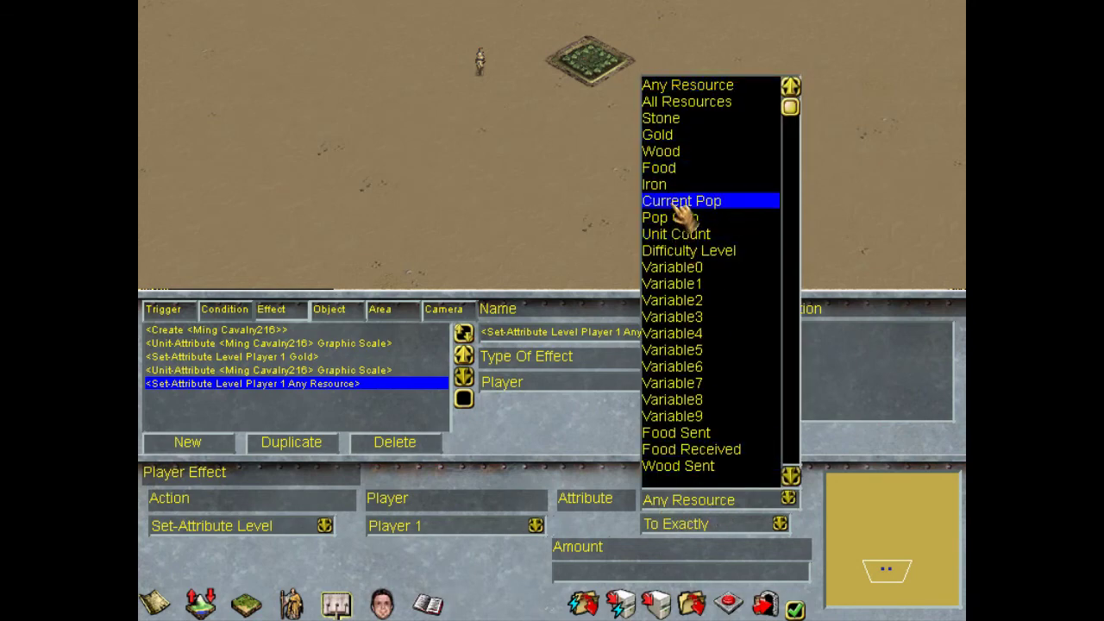
pyautogui.click(665, 135)
pyautogui.click(671, 523)
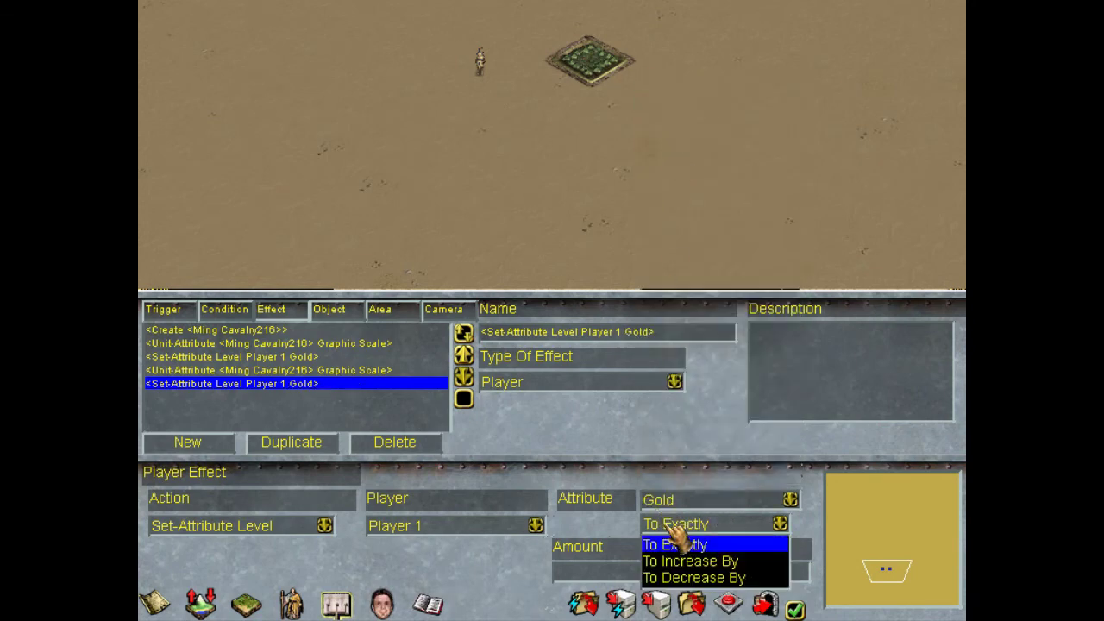
pyautogui.click(695, 577)
pyautogui.click(691, 572)
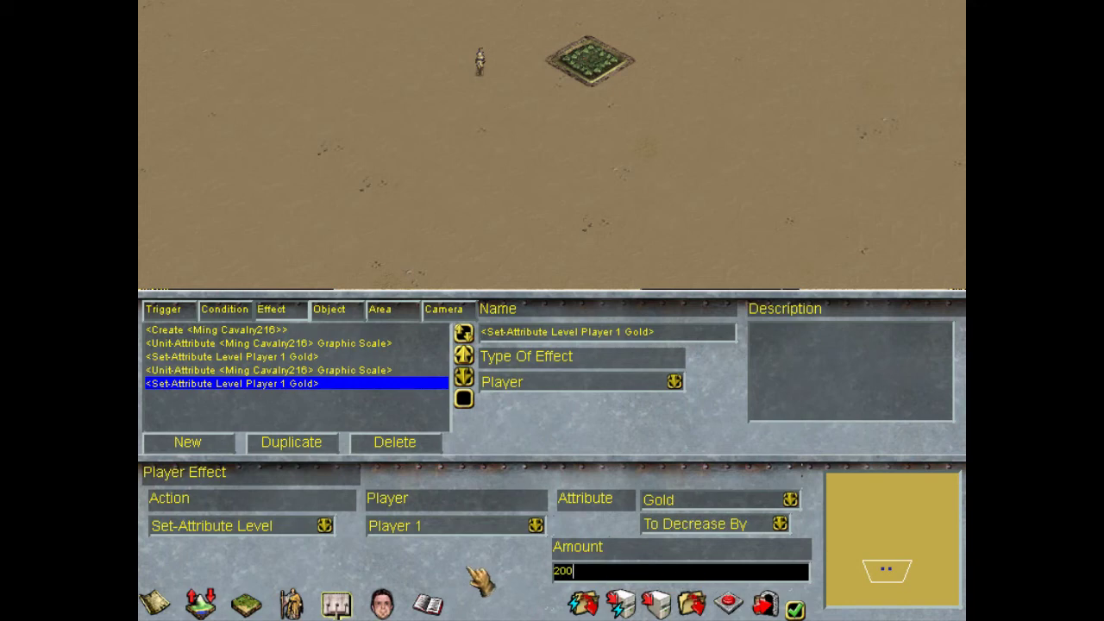
# Add a new condition of type Chat Message Contains for Player 1 with the message "hey".
pyautogui.click(244, 310)
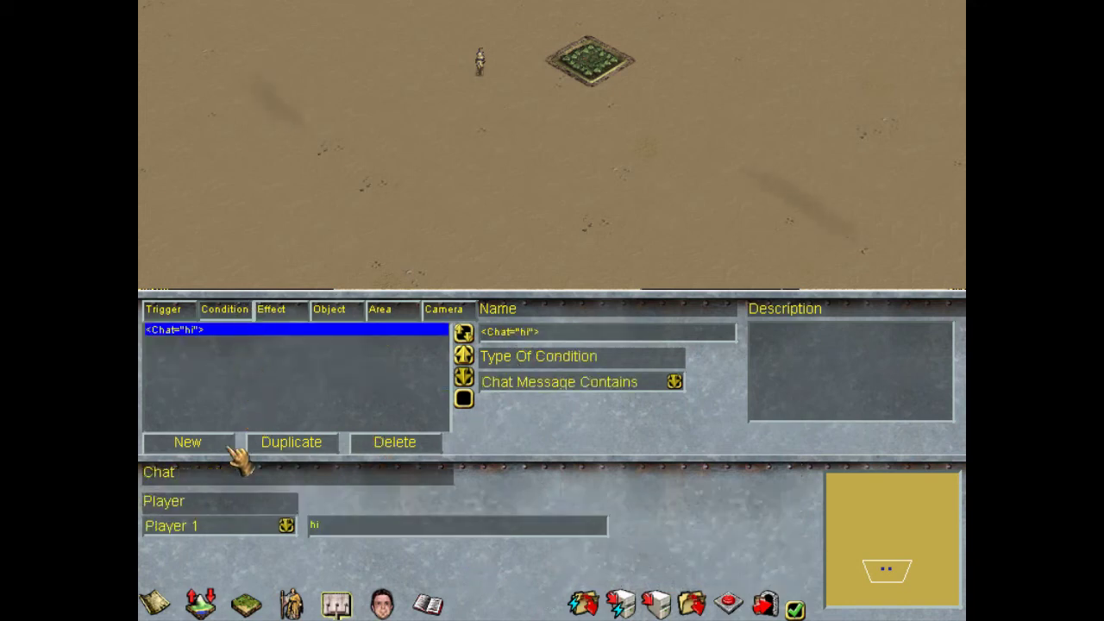
pyautogui.click(187, 442)
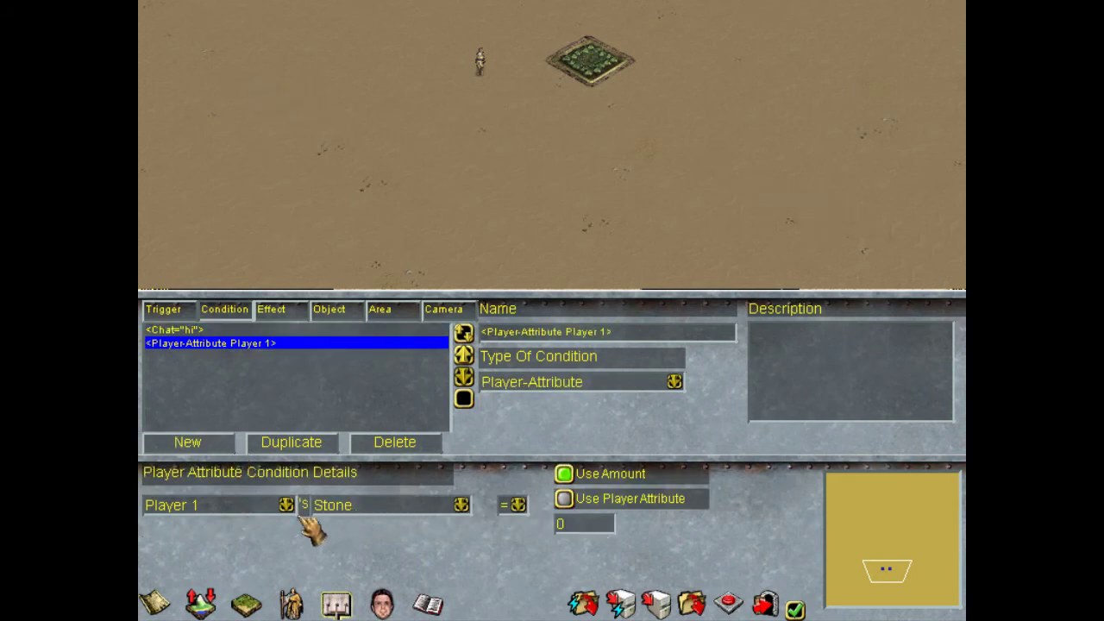
pyautogui.click(259, 512)
pyautogui.click(287, 467)
pyautogui.click(523, 383)
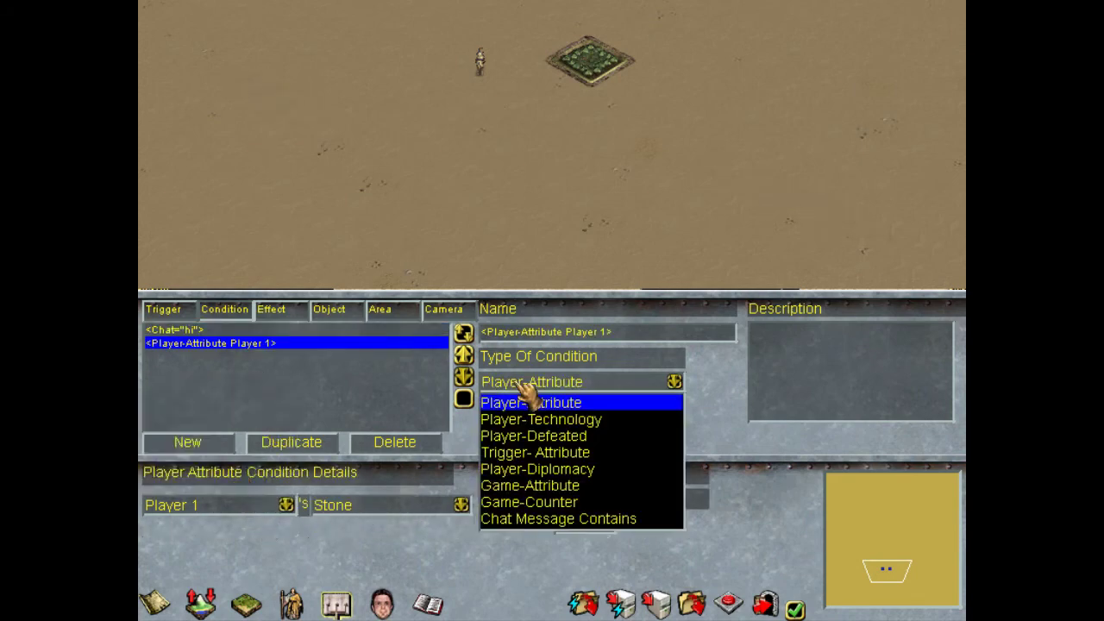
pyautogui.click(569, 519)
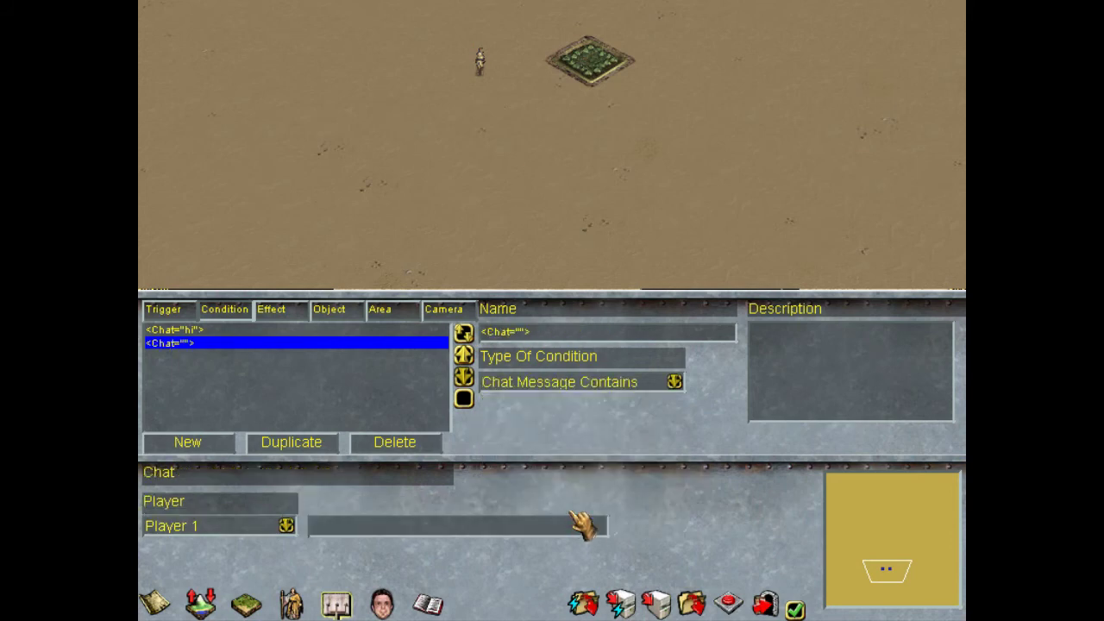
pyautogui.click(502, 530)
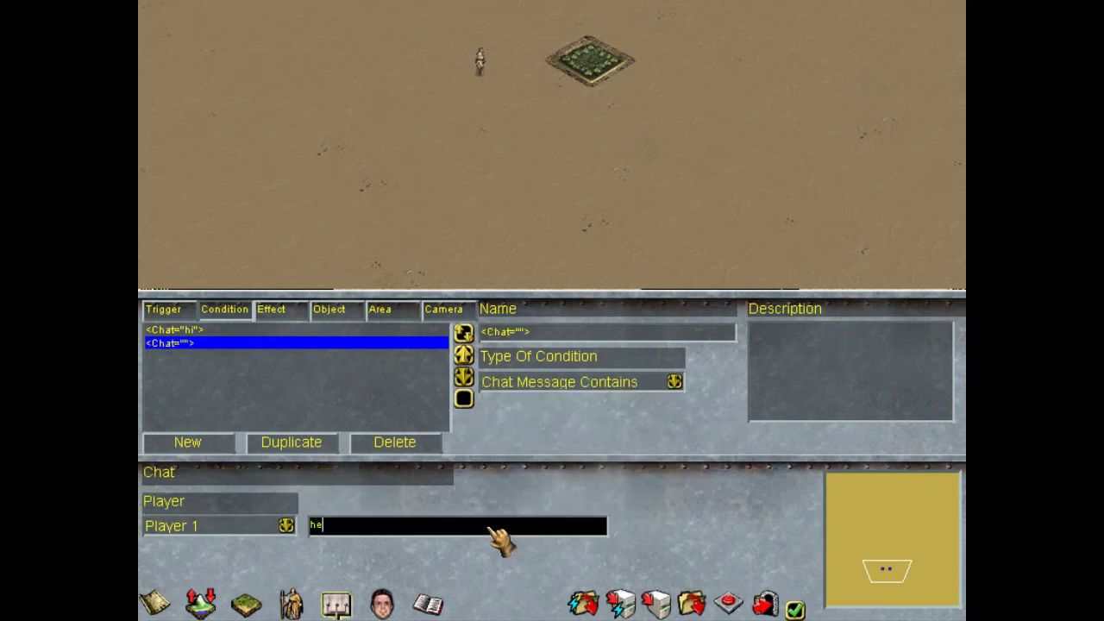
pyautogui.press('Return')
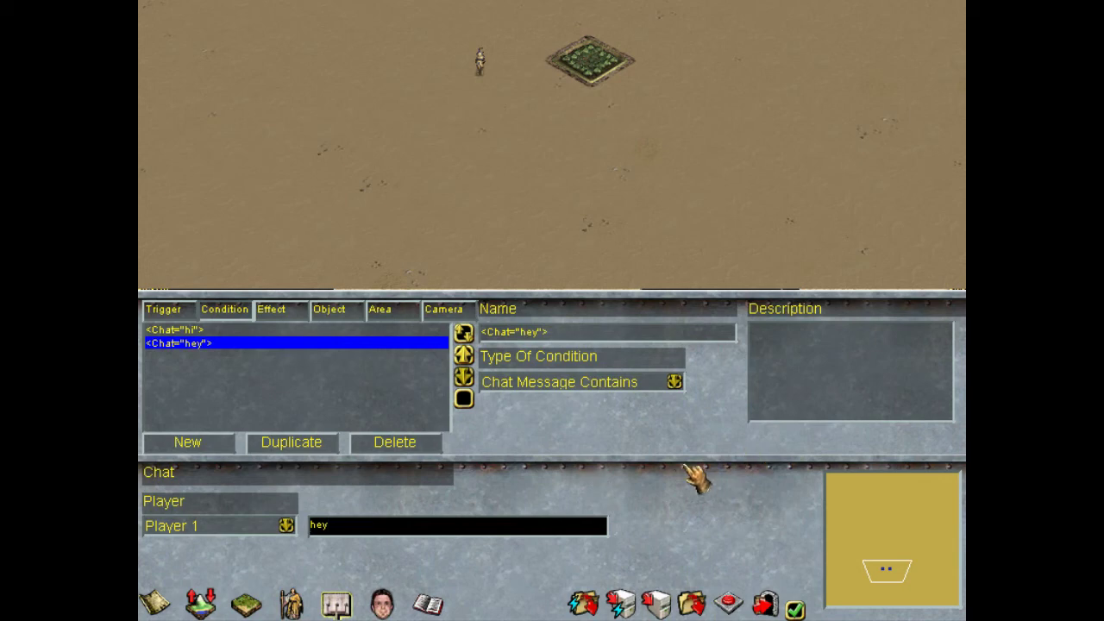
# Set the If condition of the Buy soldier trigger to the "hey" chat condition.
pyautogui.click(283, 313)
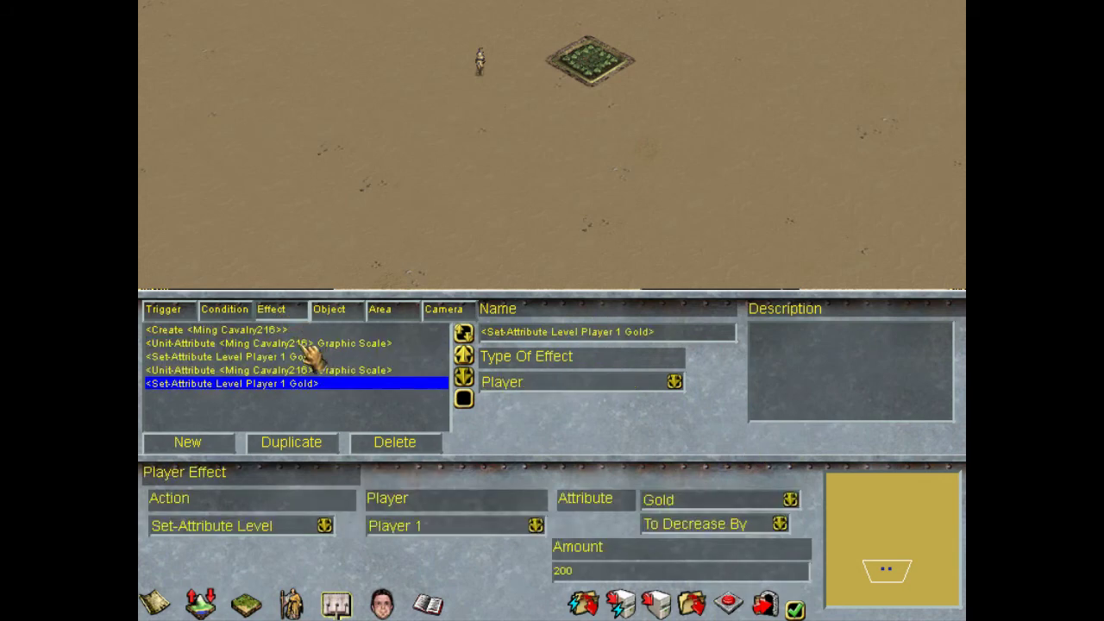
pyautogui.click(220, 310)
pyautogui.click(180, 310)
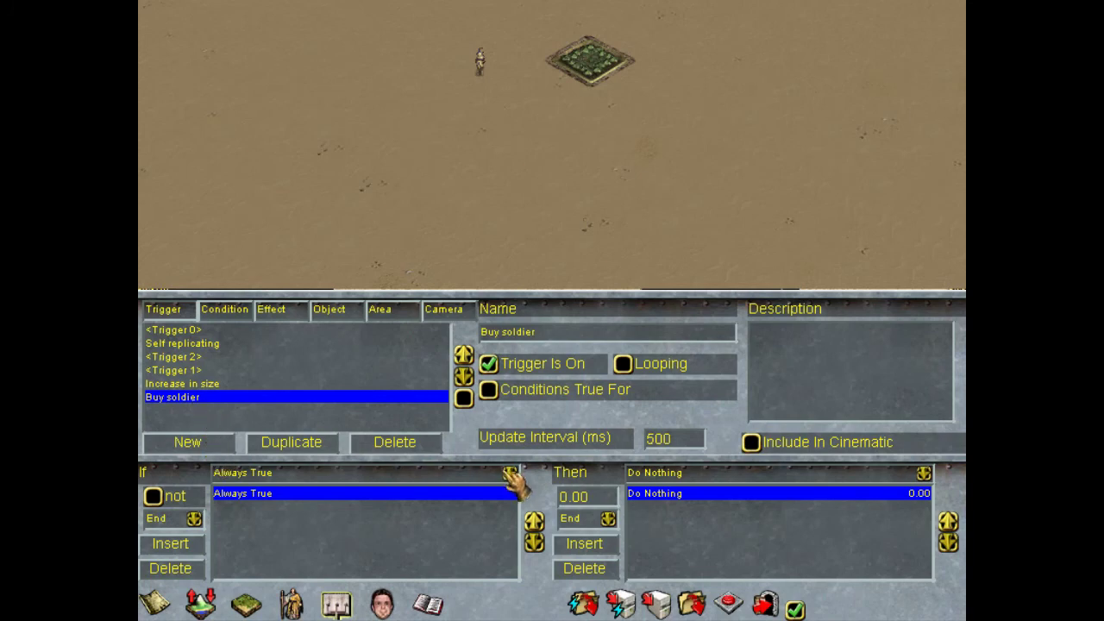
pyautogui.click(410, 476)
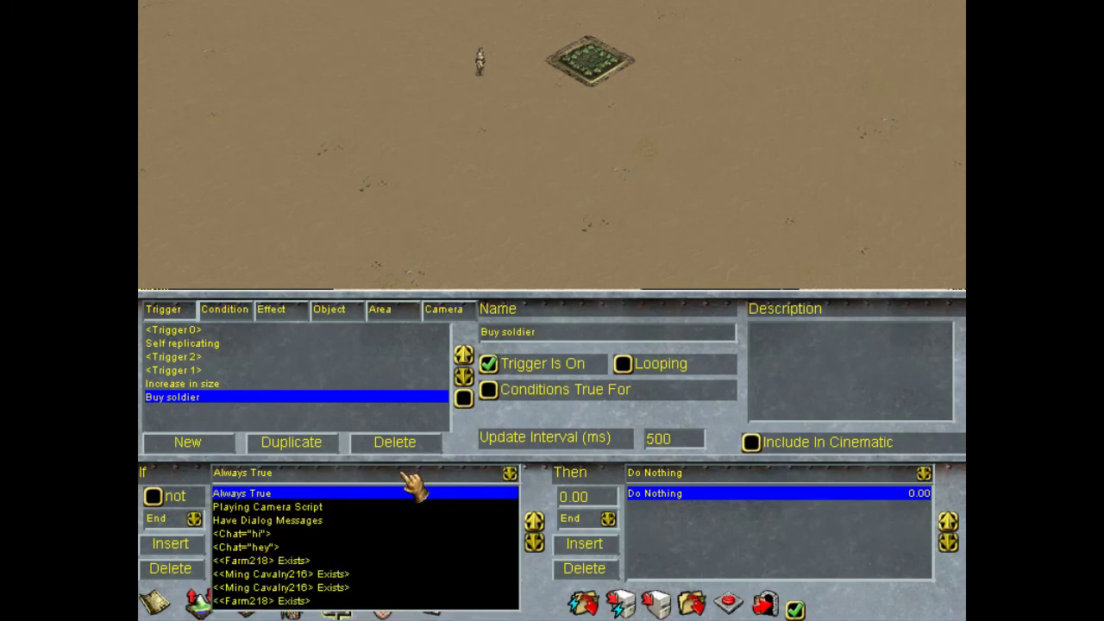
pyautogui.click(380, 547)
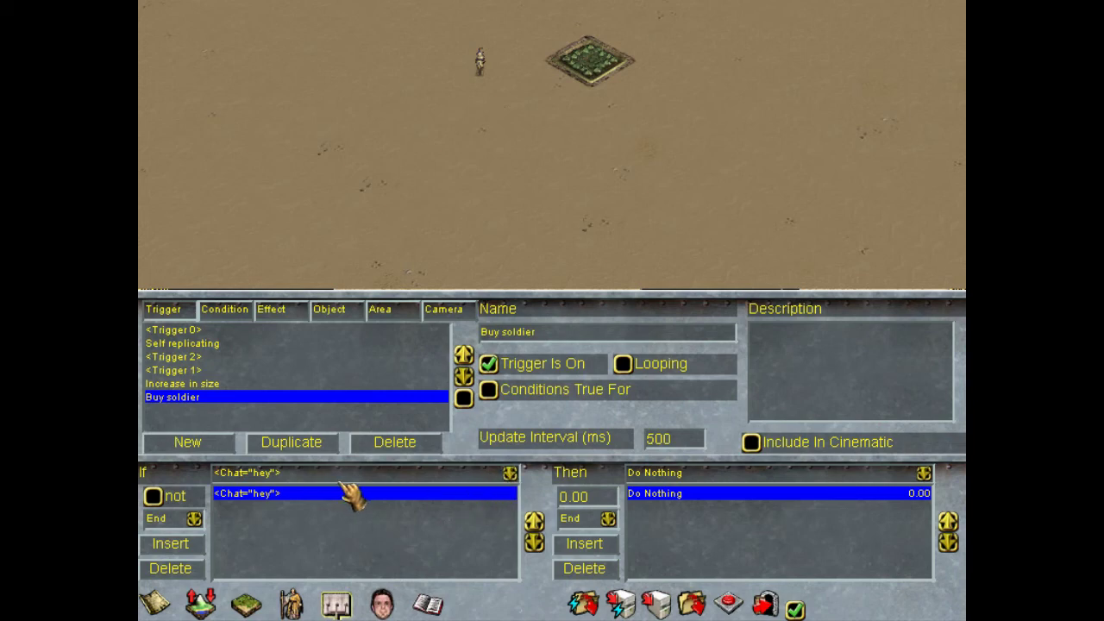
# Make the Buy soldier trigger create Ming Cavalry and, joined by And, apply the newest Player 1 Gold Set-Attribute Level effect.
pyautogui.click(740, 471)
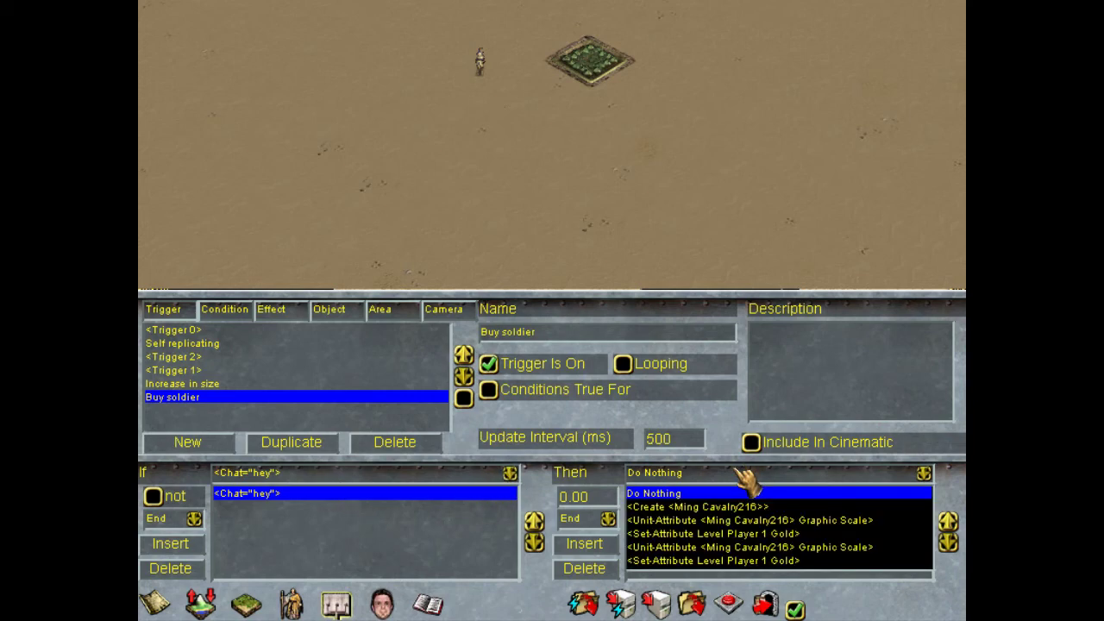
pyautogui.click(729, 507)
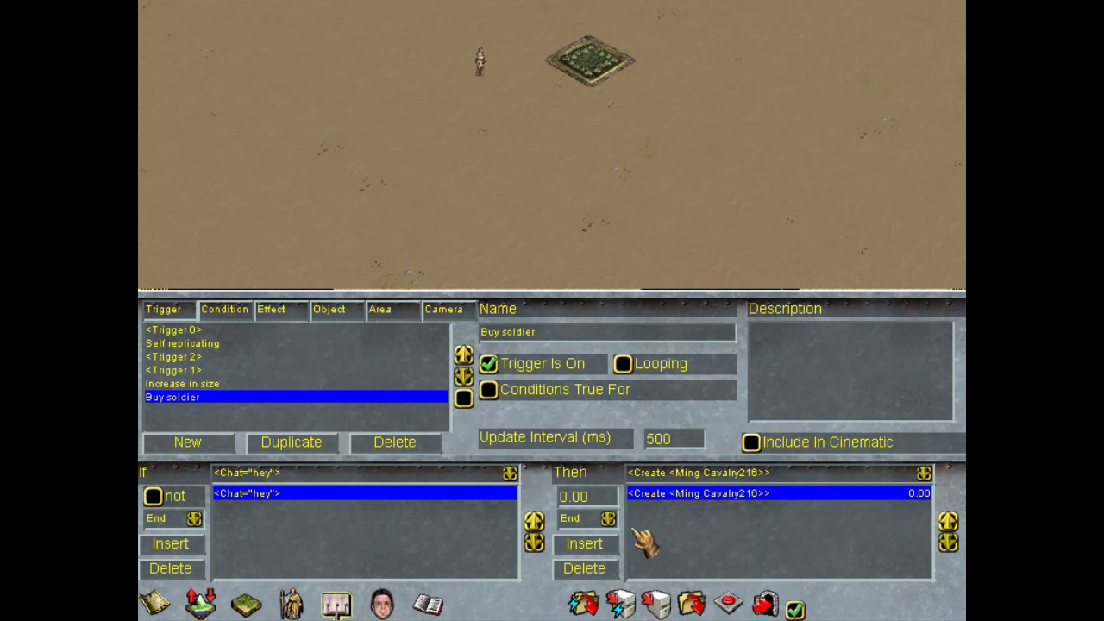
pyautogui.click(605, 518)
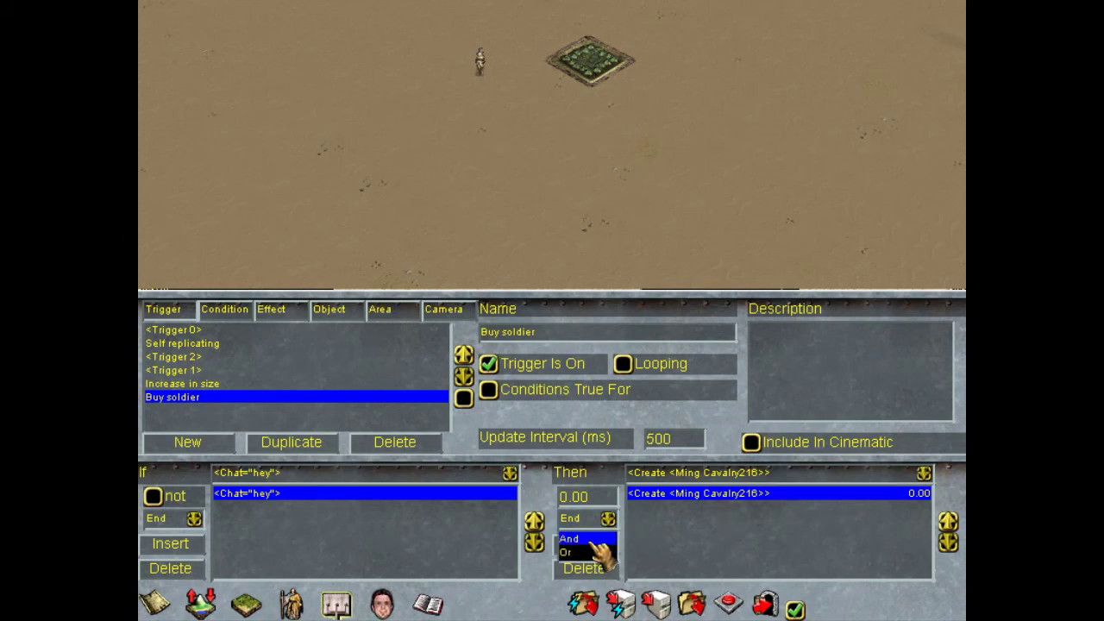
pyautogui.click(593, 540)
pyautogui.click(729, 473)
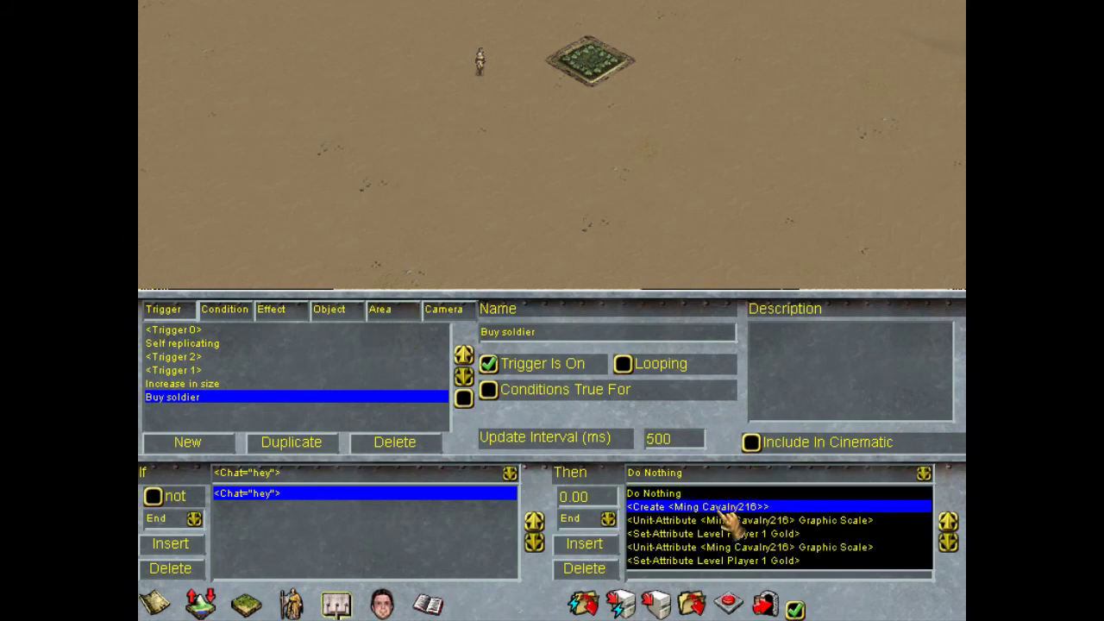
pyautogui.click(754, 561)
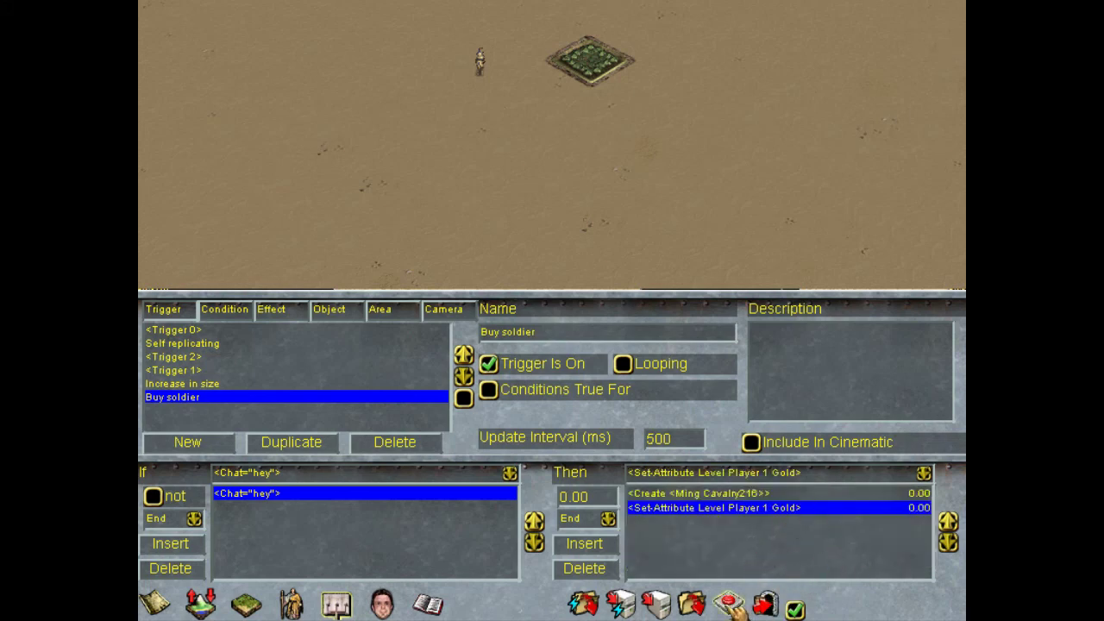
# Test the scenario and enter "hey" as a chat message to all players.
pyautogui.click(730, 604)
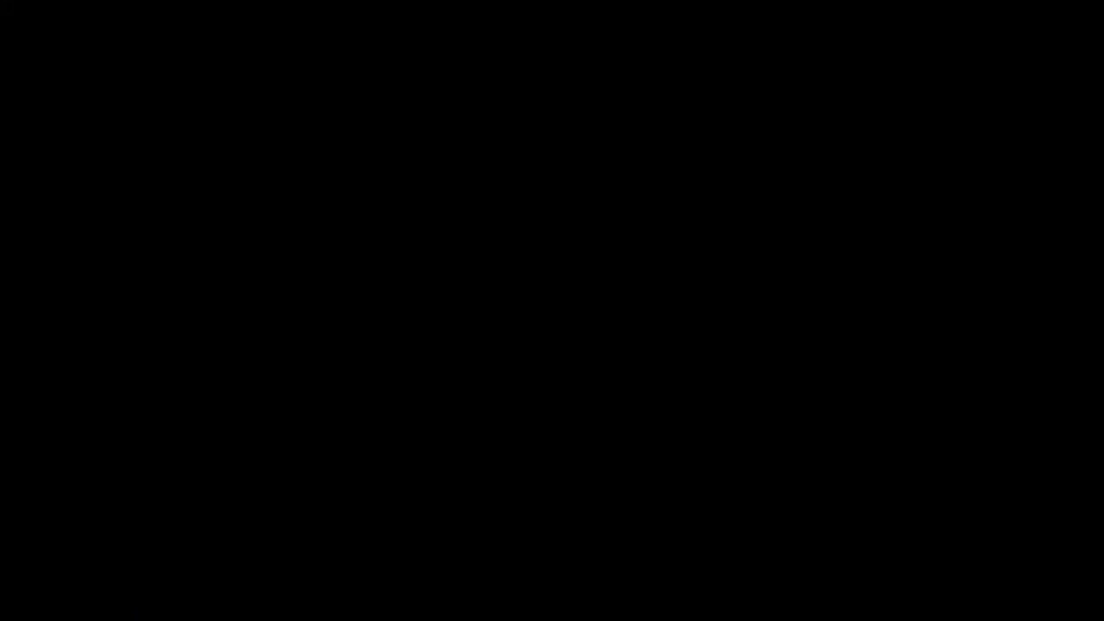
pyautogui.press('Return')
pyautogui.write('hey')
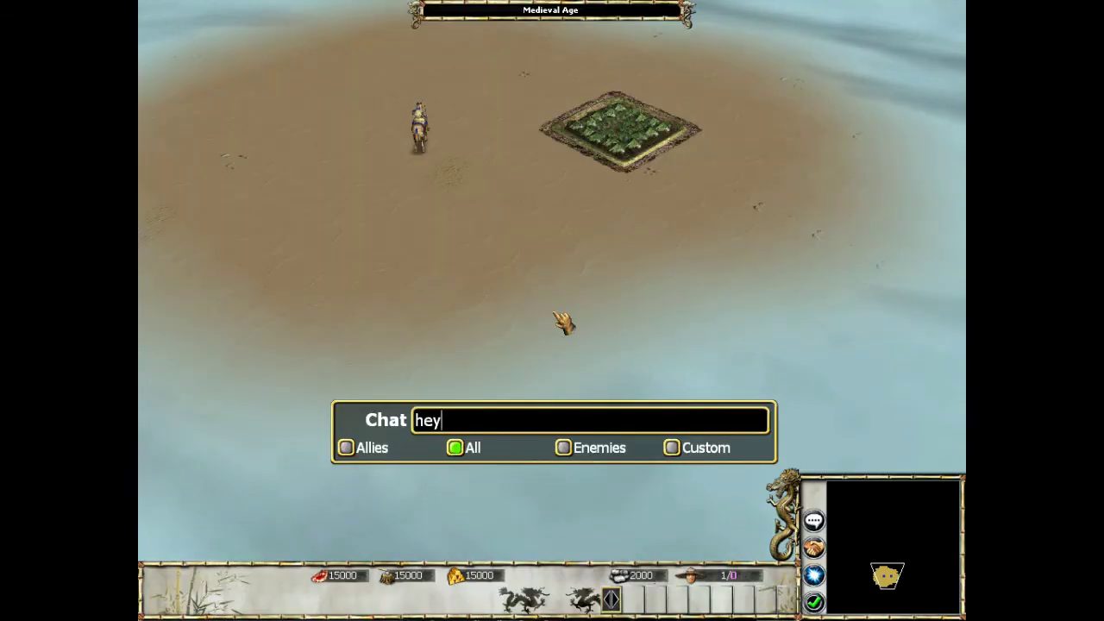